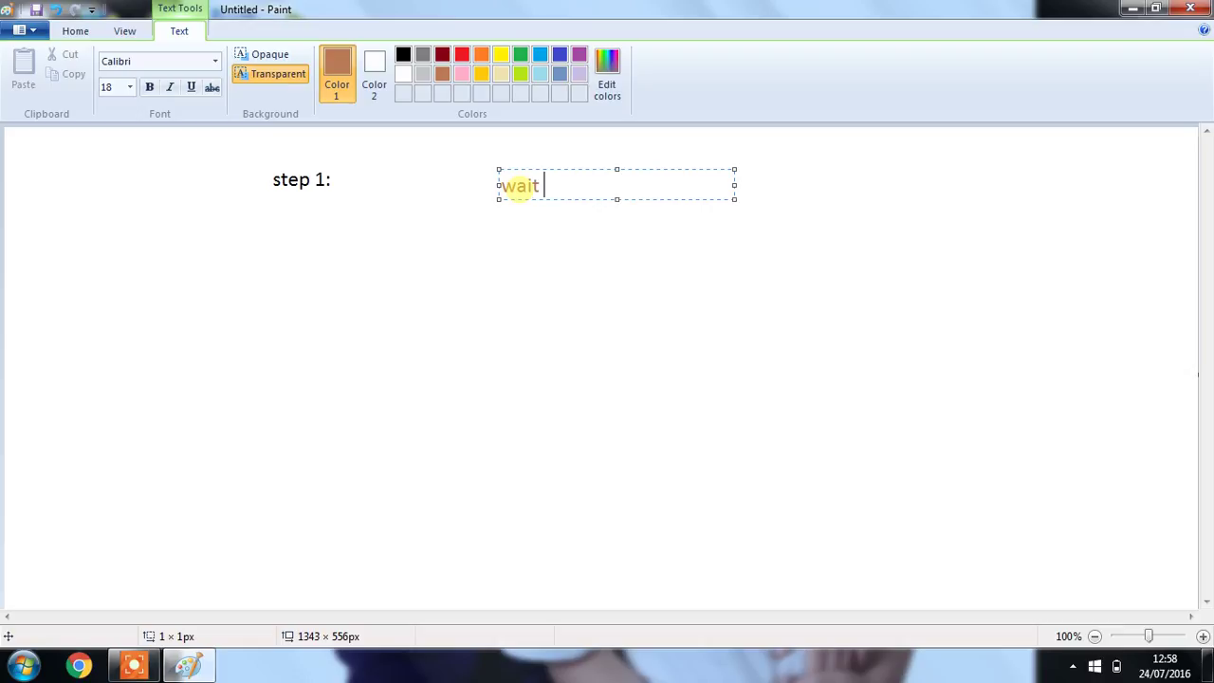
# Step: Finish the comment beside the step 1 label as "wait why is this brown?!" and clear the whole text
pyautogui.write('why is thisn')
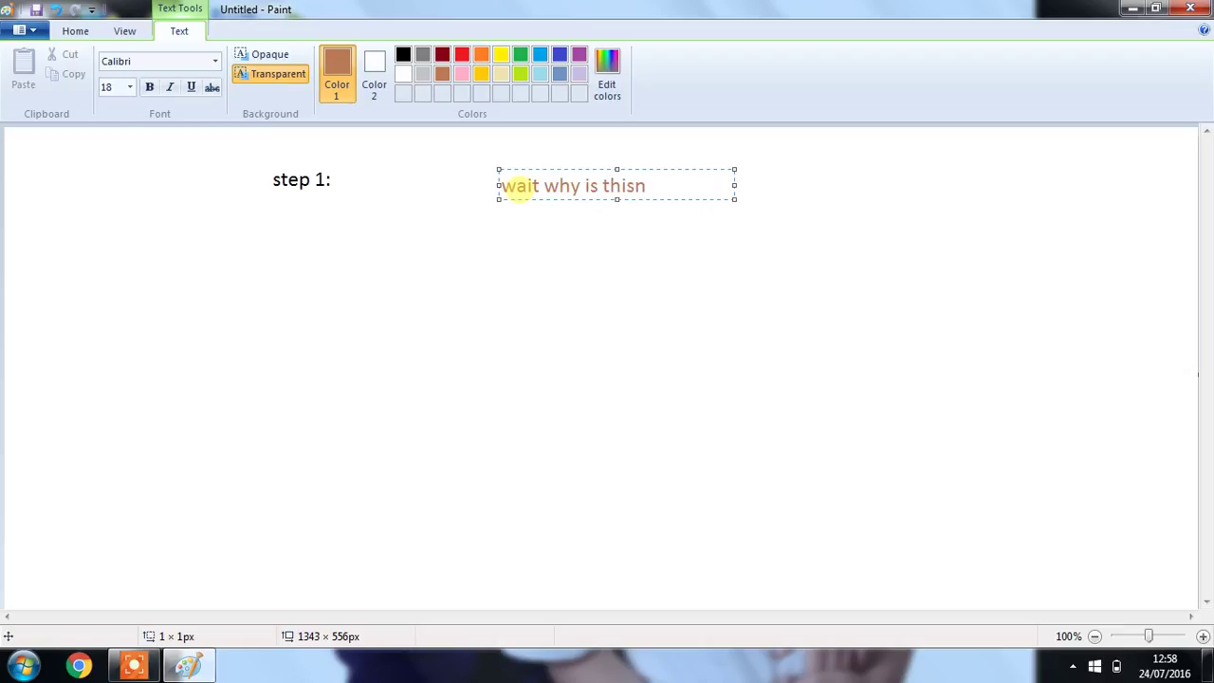
pyautogui.press('BackSpace')
pyautogui.write('brown?!')
pyautogui.press('BackSpace')
pyautogui.press('BackSpace')
pyautogui.press('BackSpace')
pyautogui.press('BackSpace')
pyautogui.press('BackSpace')
pyautogui.press('BackSpace')
pyautogui.press('BackSpace')
pyautogui.press('BackSpace')
pyautogui.press('BackSpace')
pyautogui.press('BackSpace')
pyautogui.press('BackSpace')
pyautogui.press('BackSpace')
pyautogui.press('BackSpace')
pyautogui.press('BackSpace')
pyautogui.press('BackSpace')
pyautogui.press('BackSpace')
pyautogui.press('BackSpace')
pyautogui.press('BackSpace')
pyautogui.press('BackSpace')
pyautogui.press('BackSpace')
pyautogui.press('BackSpace')
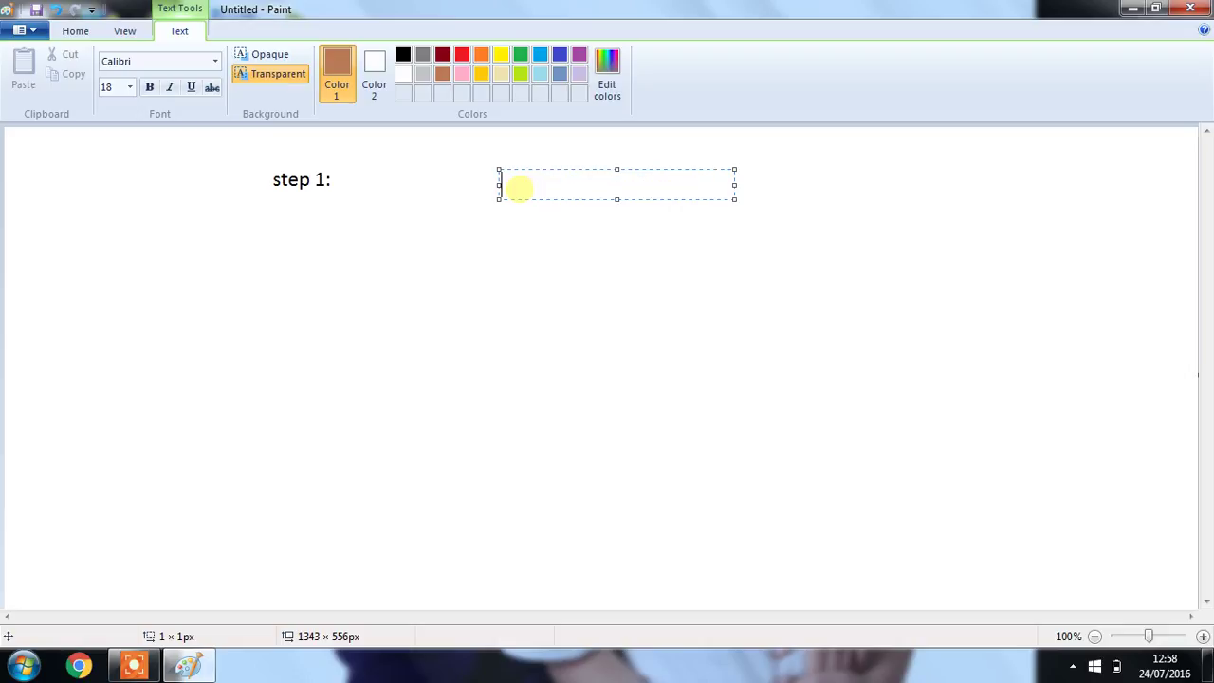
# Step: Change the text colour to light pink, write "thats better" in the text box and clear it
pyautogui.click(462, 73)
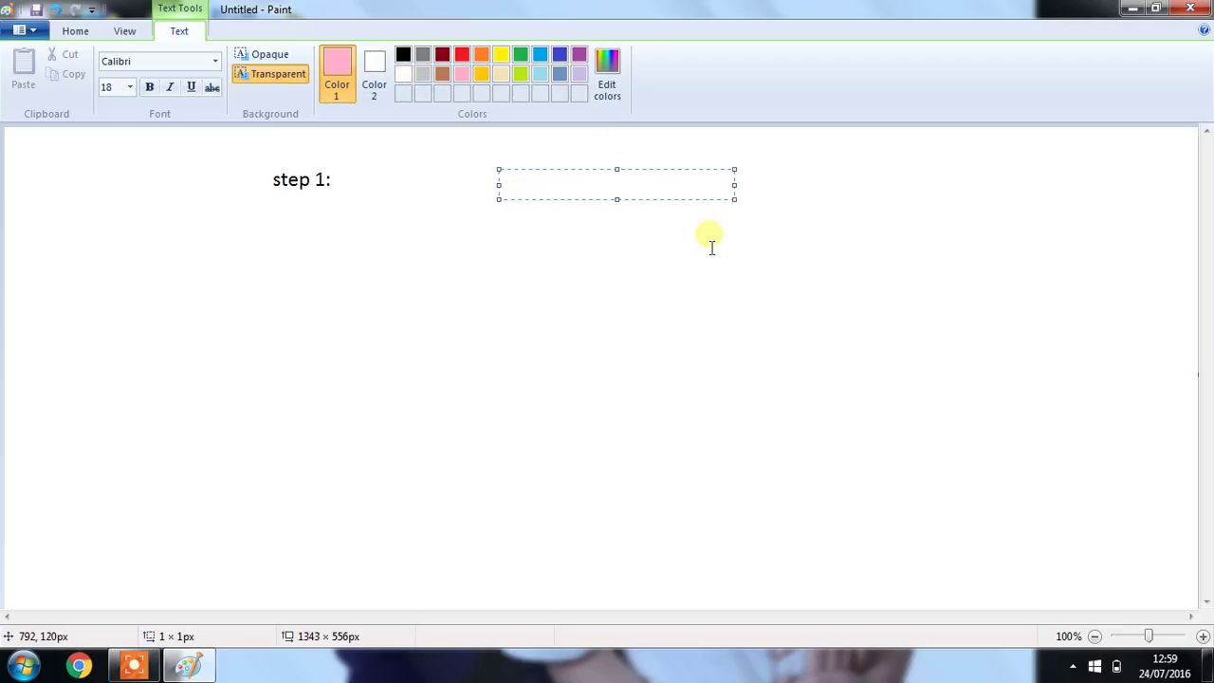
pyautogui.write('tha')
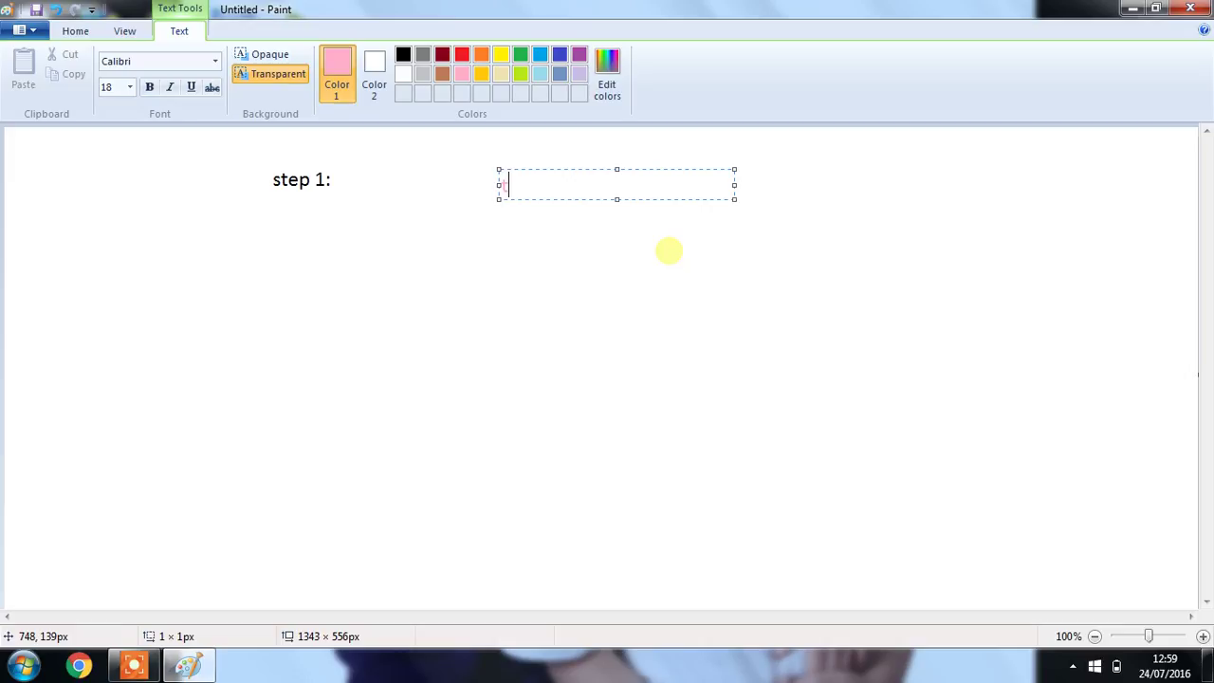
pyautogui.write('ts better')
pyautogui.press('BackSpace')
pyautogui.press('BackSpace')
pyautogui.press('BackSpace')
pyautogui.press('BackSpace')
pyautogui.press('BackSpace')
pyautogui.press('BackSpace')
pyautogui.press('BackSpace')
pyautogui.press('BackSpace')
pyautogui.press('BackSpace')
pyautogui.press('BackSpace')
pyautogui.press('BackSpace')
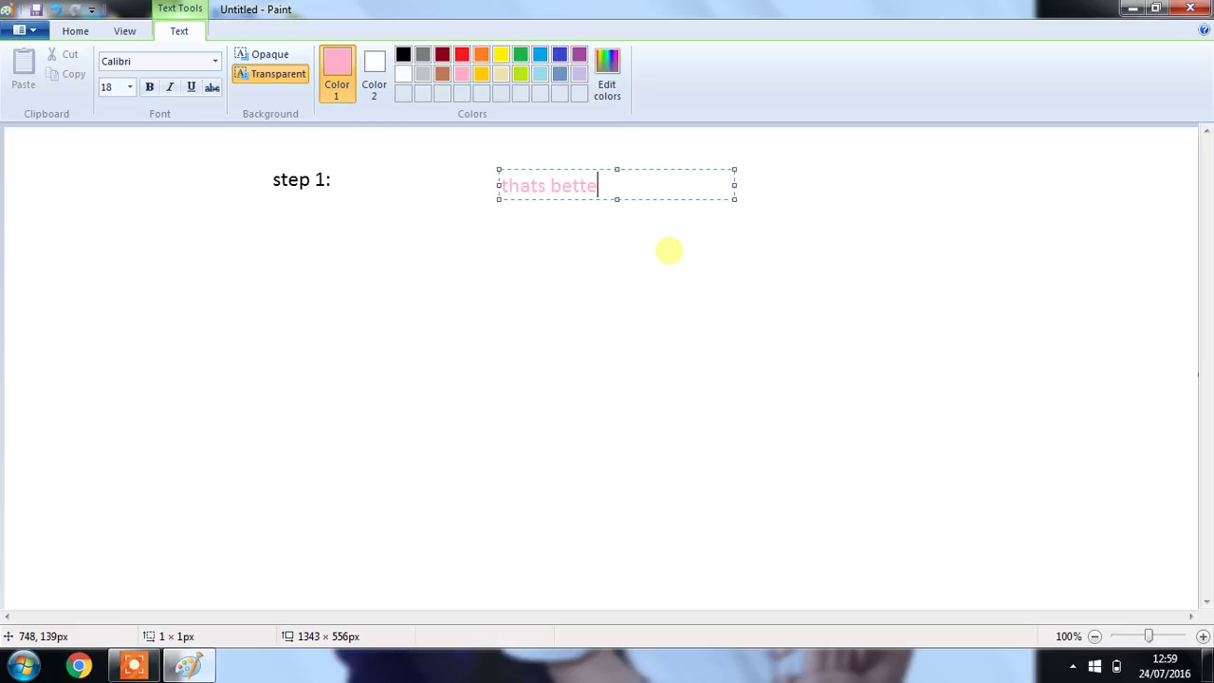
# Step: Write "so today we are gonna draw a bunny!!!!" in the text box, clear it and leave the empty box
pyautogui.write('o today we are ')
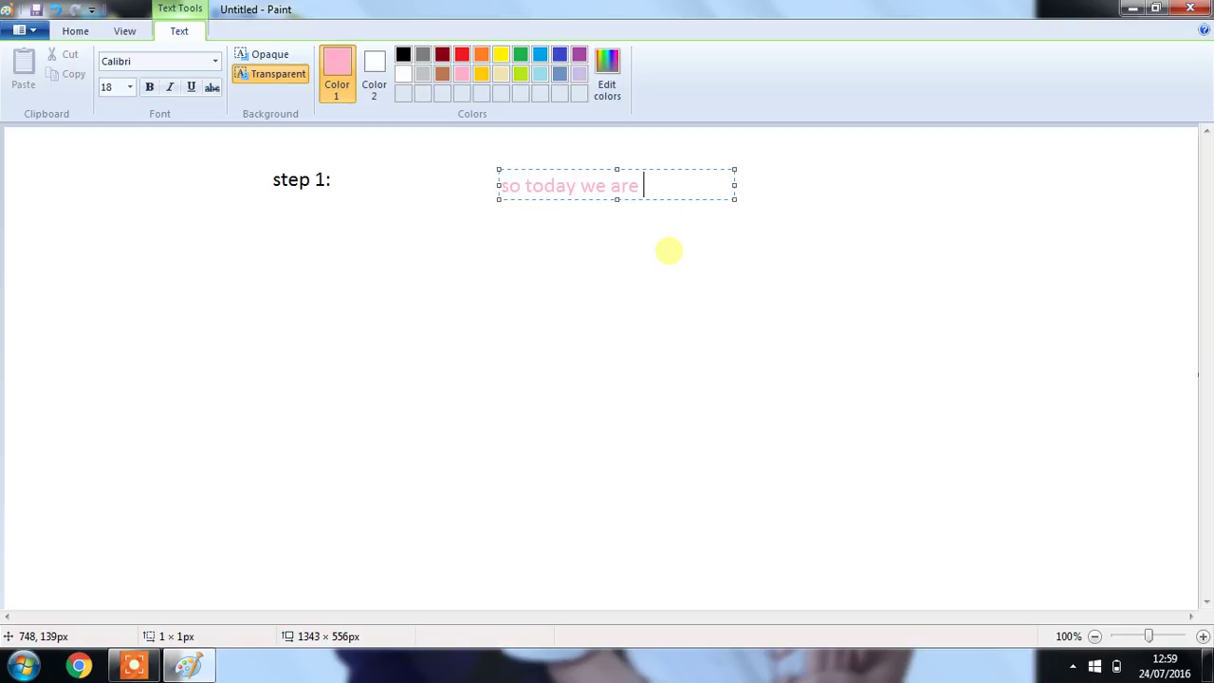
pyautogui.write('gonna draw a bu')
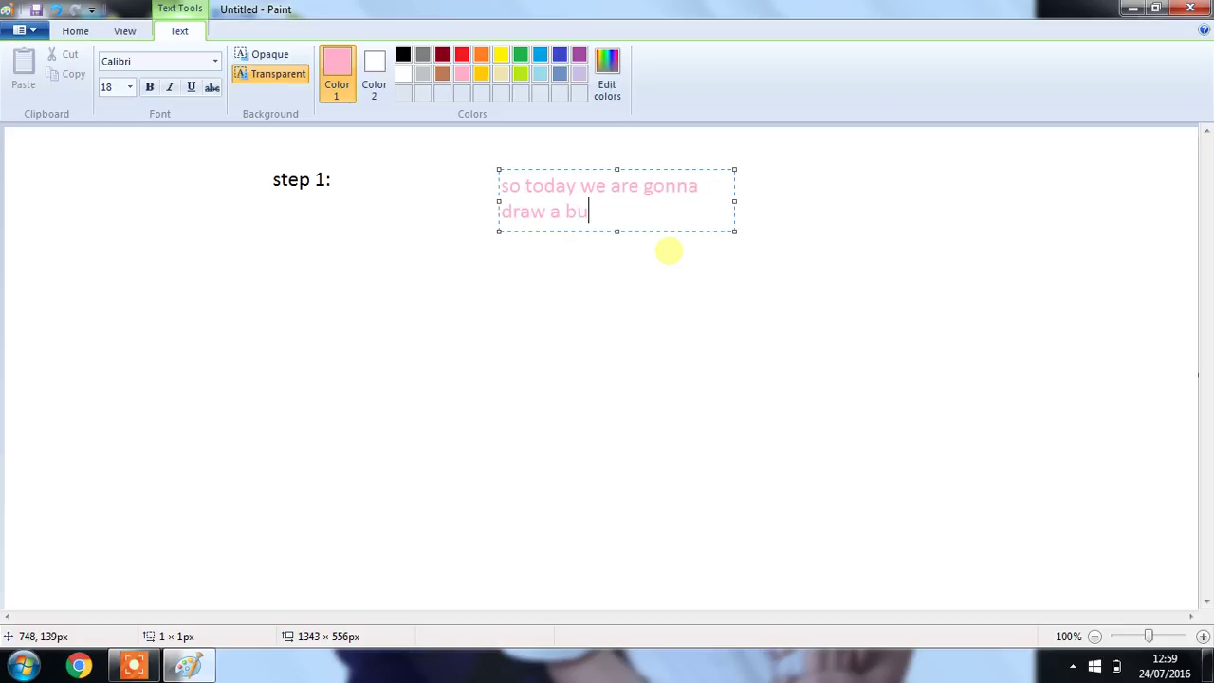
pyautogui.write('nny!!!!')
pyautogui.press('BackSpace')
pyautogui.press('BackSpace')
pyautogui.press('BackSpace')
pyautogui.press('BackSpace')
pyautogui.press('BackSpace')
pyautogui.press('BackSpace')
pyautogui.press('BackSpace')
pyautogui.press('BackSpace')
pyautogui.press('BackSpace')
pyautogui.press('BackSpace')
pyautogui.press('BackSpace')
pyautogui.press('BackSpace')
pyautogui.press('BackSpace')
pyautogui.press('BackSpace')
pyautogui.press('BackSpace')
pyautogui.press('BackSpace')
pyautogui.press('BackSpace')
pyautogui.press('BackSpace')
pyautogui.press('BackSpace')
pyautogui.press('BackSpace')
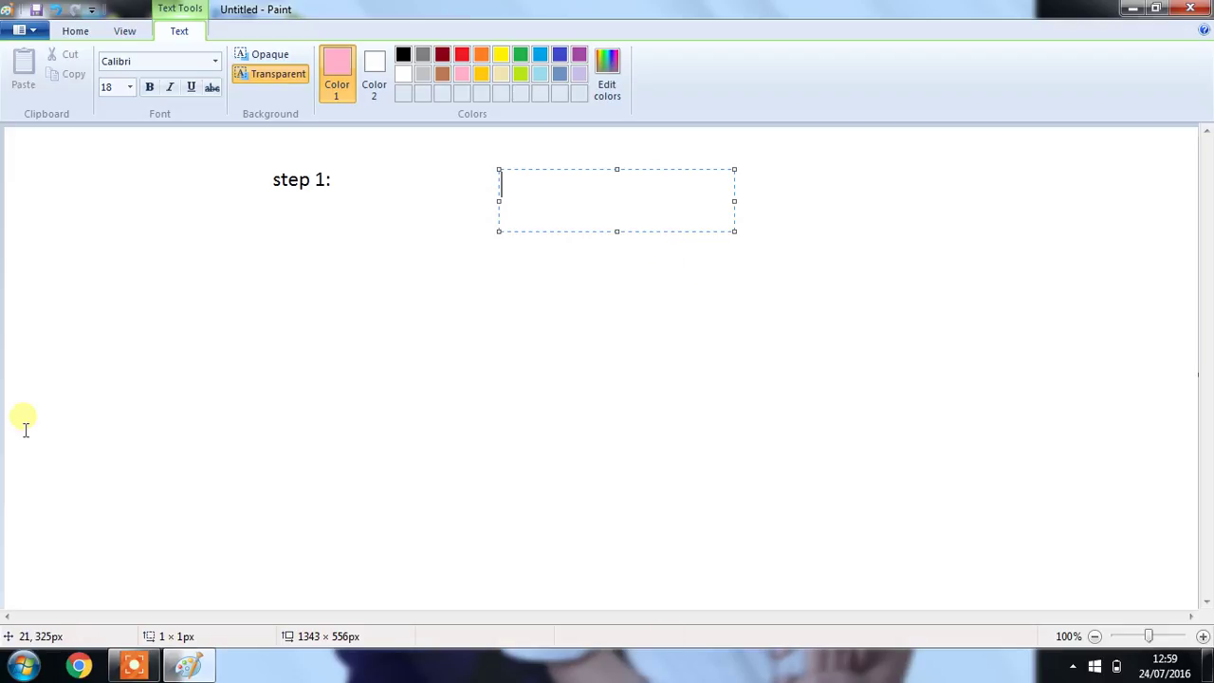
pyautogui.click(306, 533)
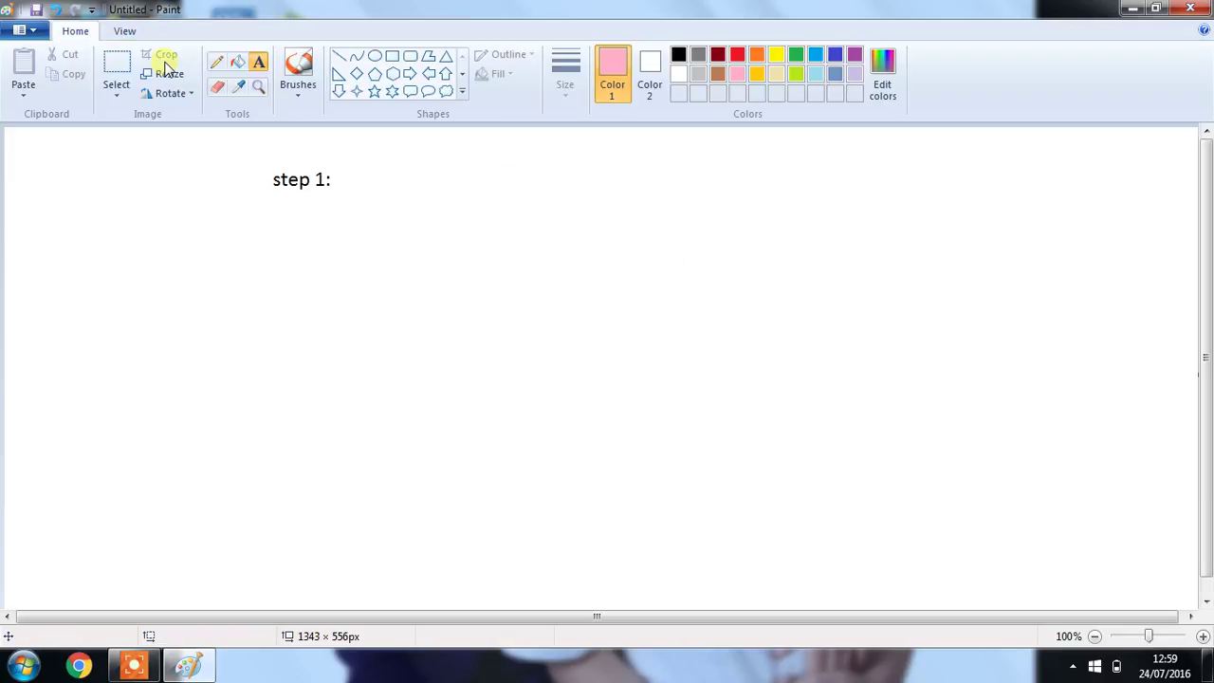
# Step: Draw the bunny's U-shaped lower face outline with a brown brush, extending its right side upward
pyautogui.click(304, 86)
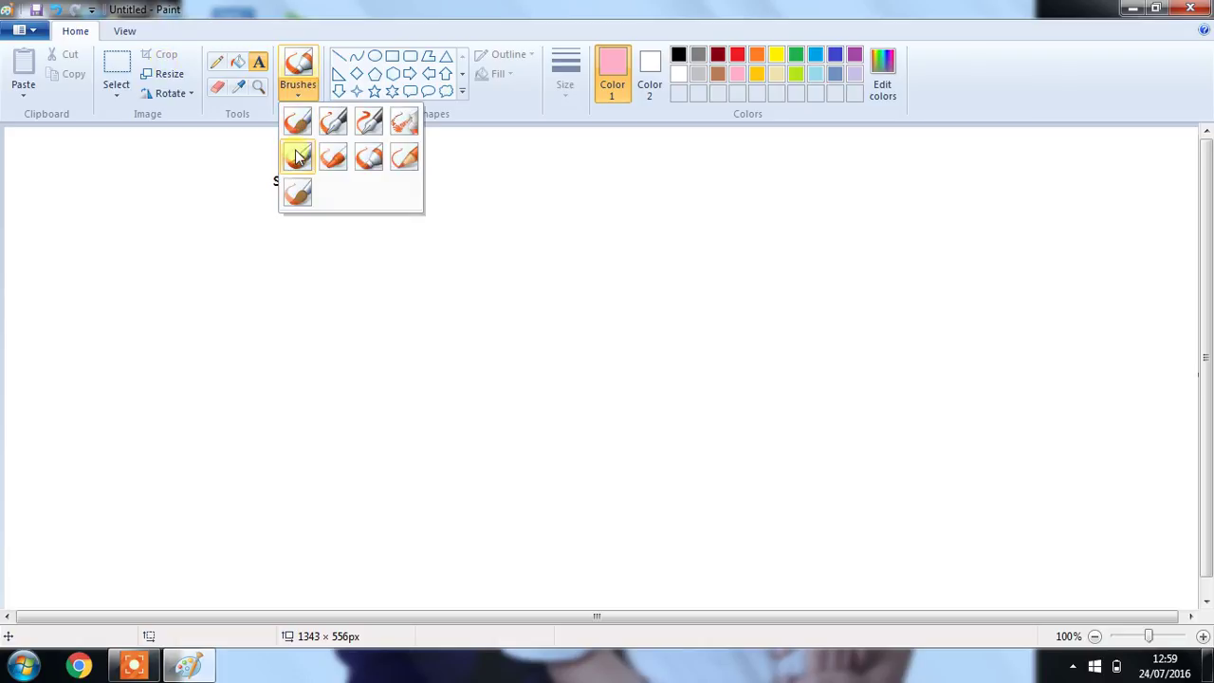
pyautogui.click(297, 157)
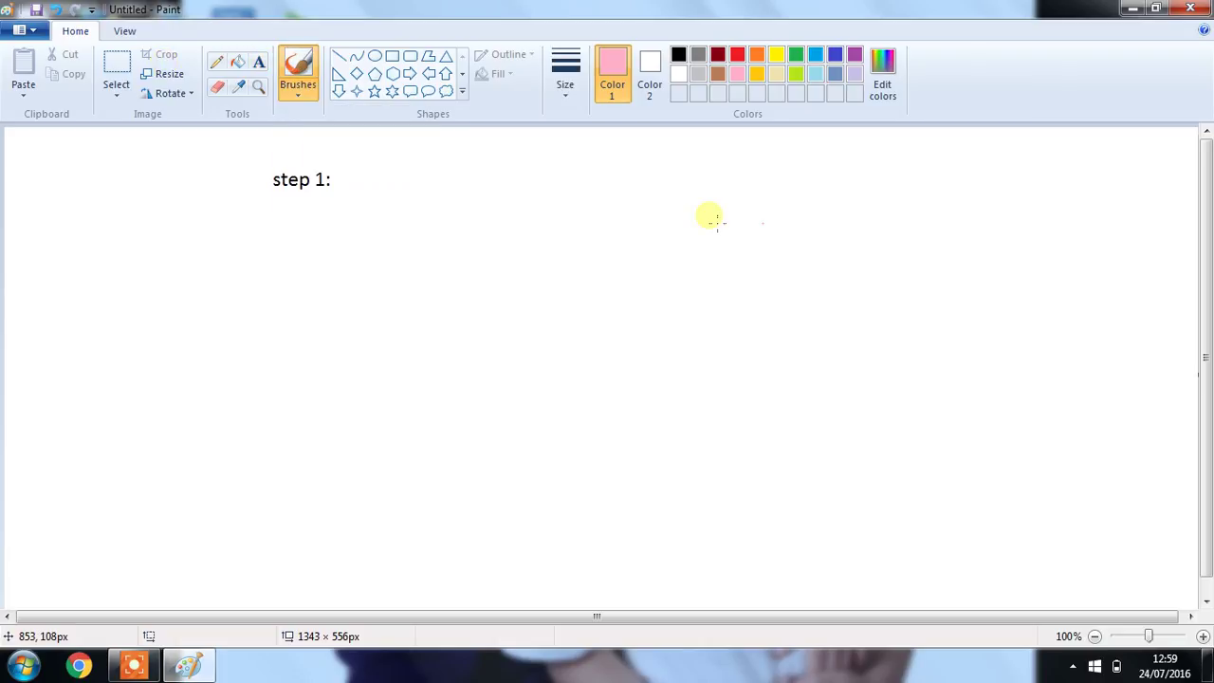
pyautogui.click(718, 74)
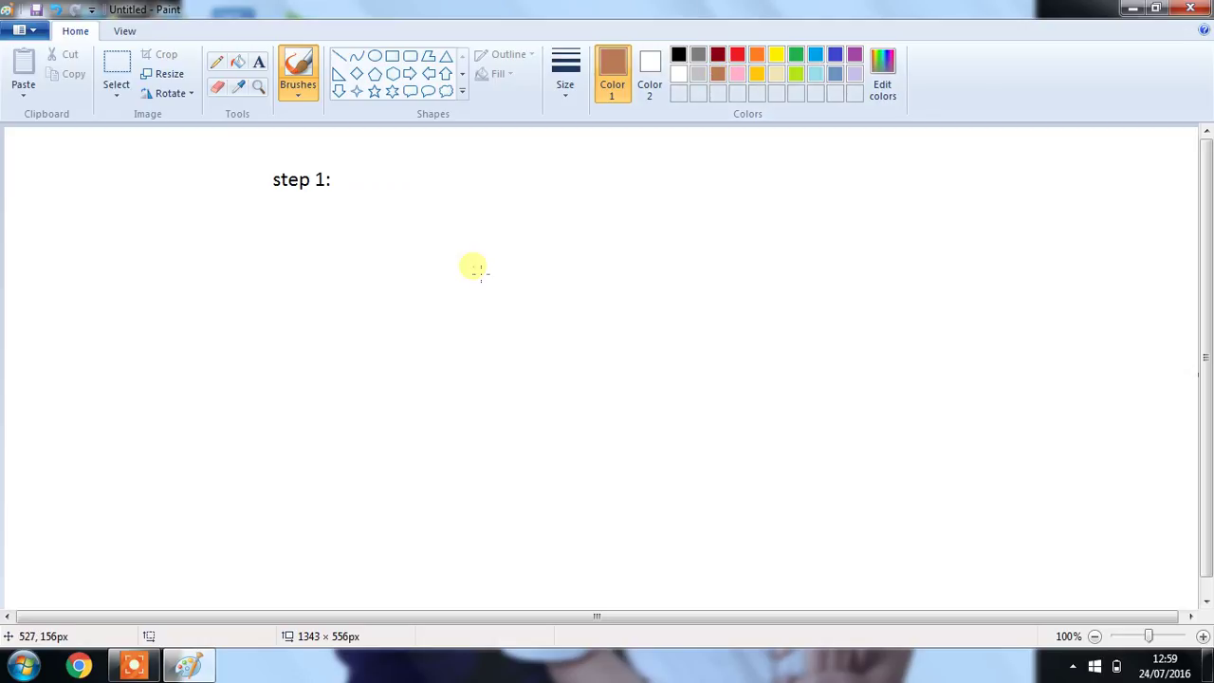
pyautogui.moveTo(473, 268)
pyautogui.mouseDown()
pyautogui.moveTo(570, 396)
pyautogui.moveTo(668, 356)
pyautogui.moveTo(655, 280)
pyautogui.mouseUp()
pyautogui.moveTo(662, 220)
pyautogui.mouseDown()
pyautogui.moveTo(680, 298)
pyautogui.moveTo(669, 338)
pyautogui.mouseUp()
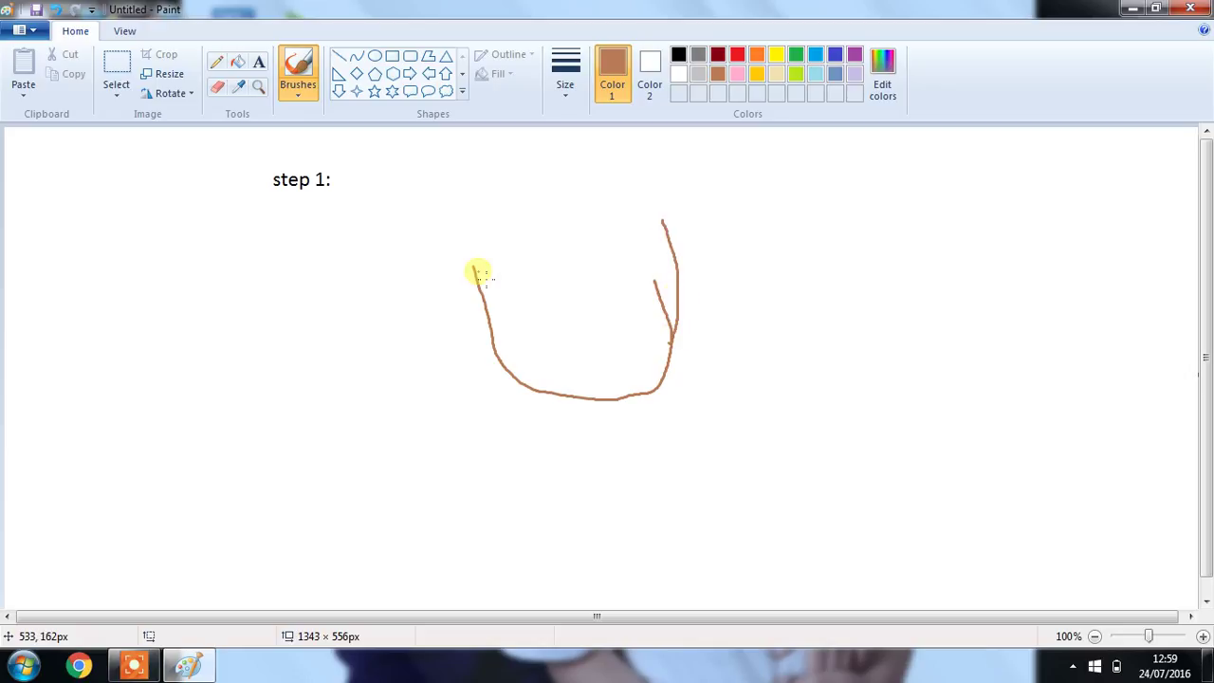
# Step: Draw a long, pointed, drooping brown ear on each side of the face and join their tops with a curved head line
pyautogui.moveTo(477, 268)
pyautogui.mouseDown()
pyautogui.moveTo(482, 208)
pyautogui.moveTo(460, 254)
pyautogui.moveTo(462, 413)
pyautogui.moveTo(496, 534)
pyautogui.moveTo(501, 512)
pyautogui.mouseUp()
pyautogui.moveTo(514, 379); pyautogui.dragTo(500, 533)
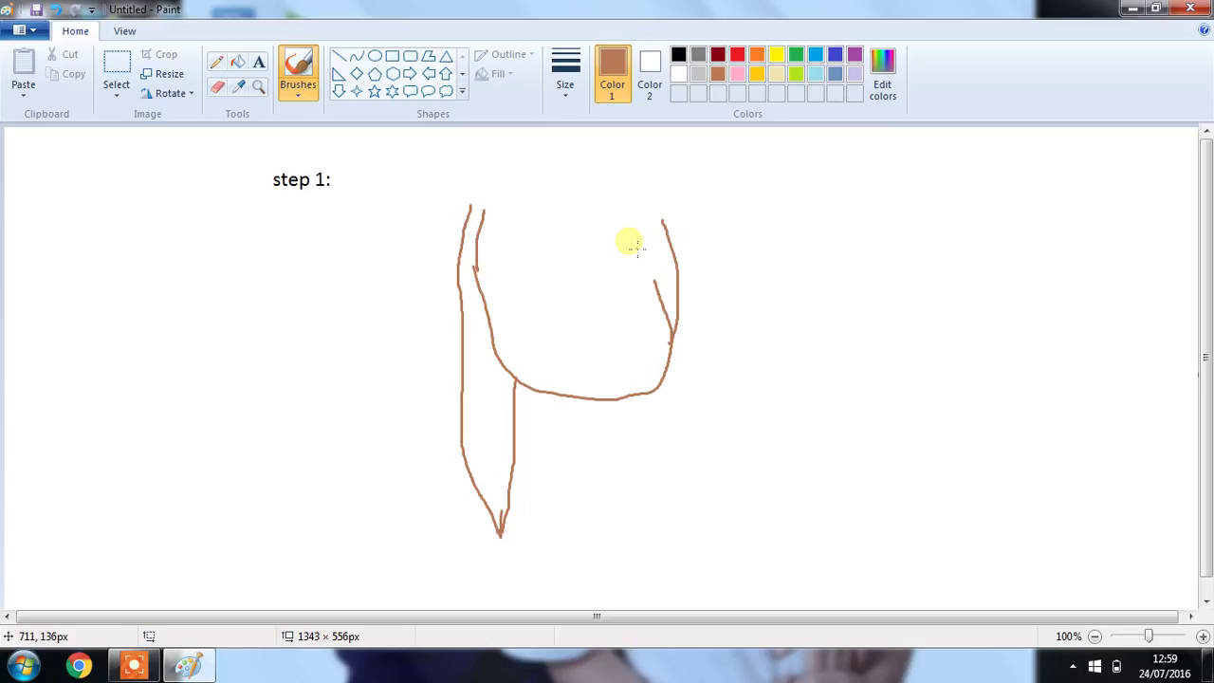
pyautogui.moveTo(683, 198); pyautogui.dragTo(699, 522)
pyautogui.moveTo(661, 389); pyautogui.dragTo(694, 526)
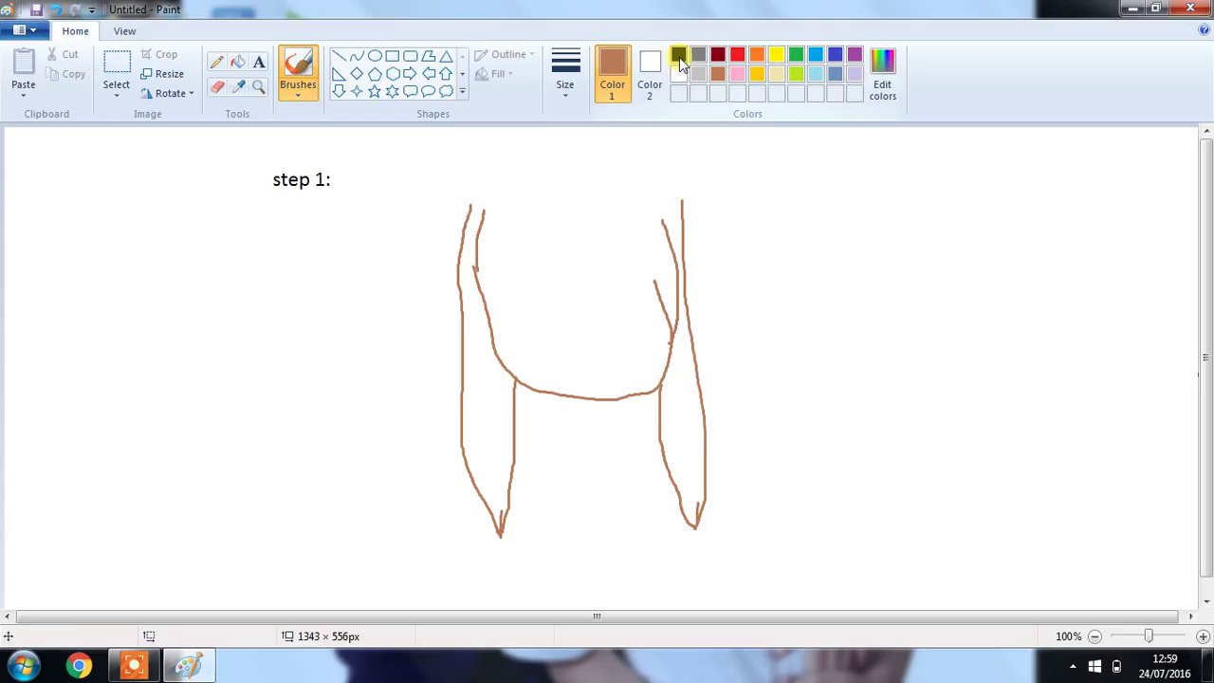
pyautogui.moveTo(471, 203)
pyautogui.mouseDown()
pyautogui.moveTo(506, 187)
pyautogui.moveTo(645, 182)
pyautogui.moveTo(686, 201)
pyautogui.mouseUp()
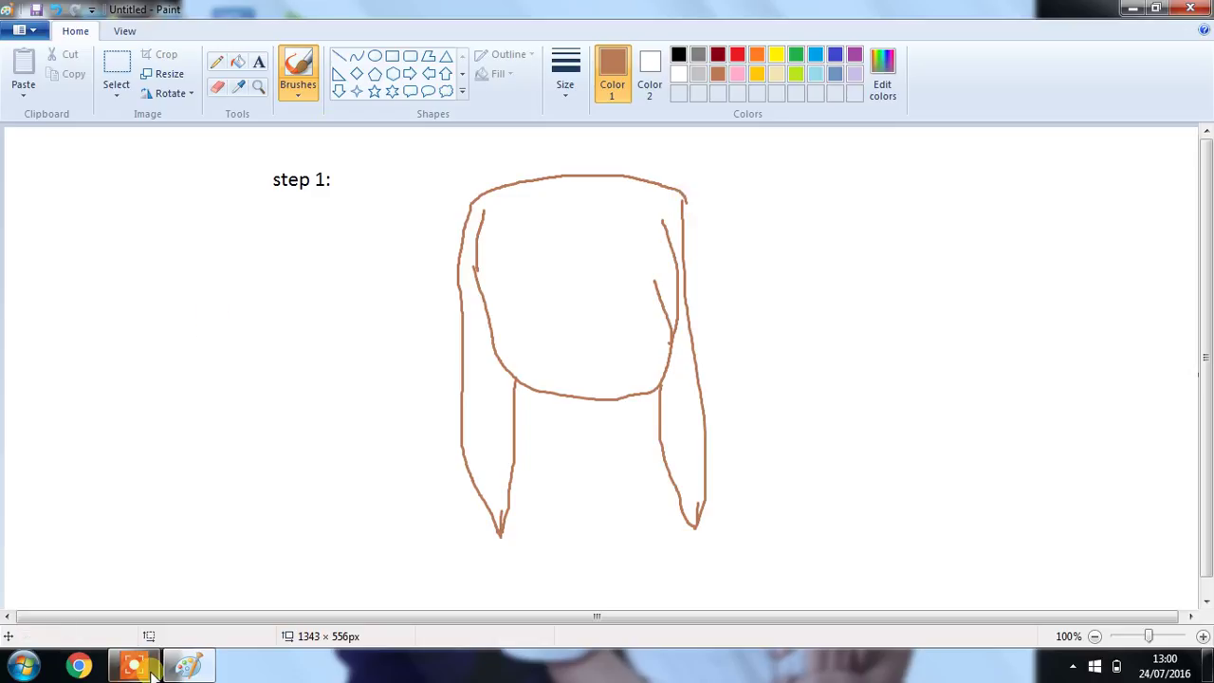
# Step: Add a brown "step 2:" label directly after the "step 1:" label and erase the "step 1:" label
pyautogui.click(259, 64)
pyautogui.click(353, 185)
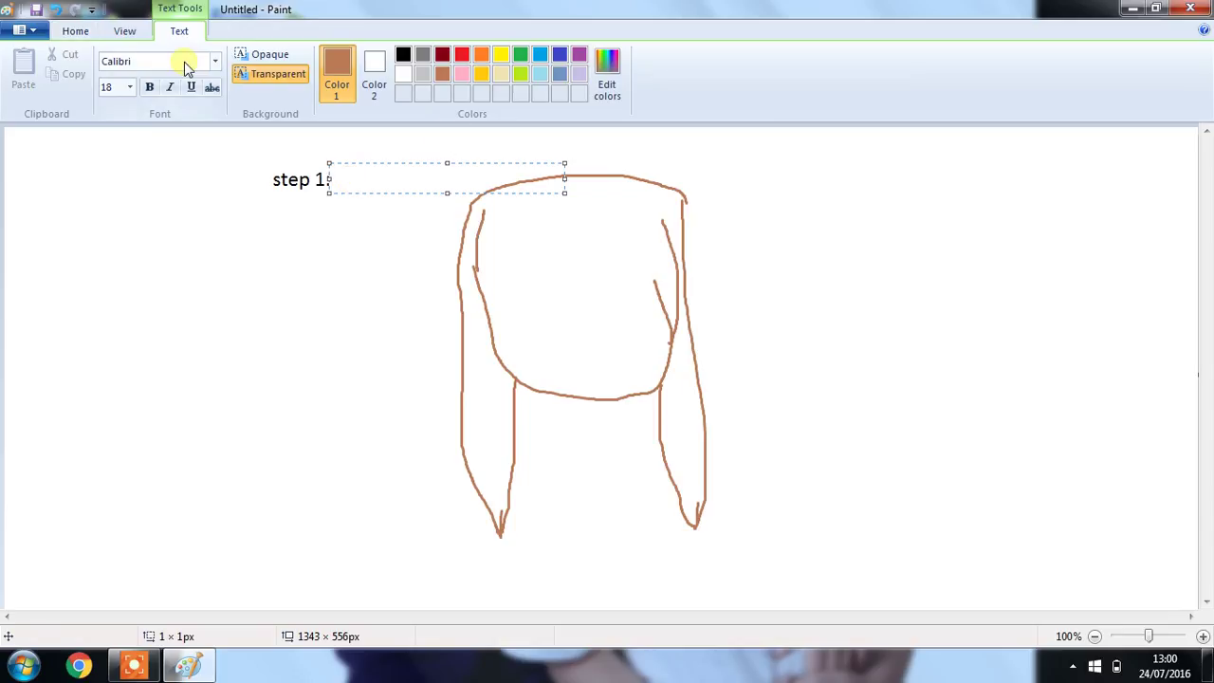
pyautogui.write('step 2:')
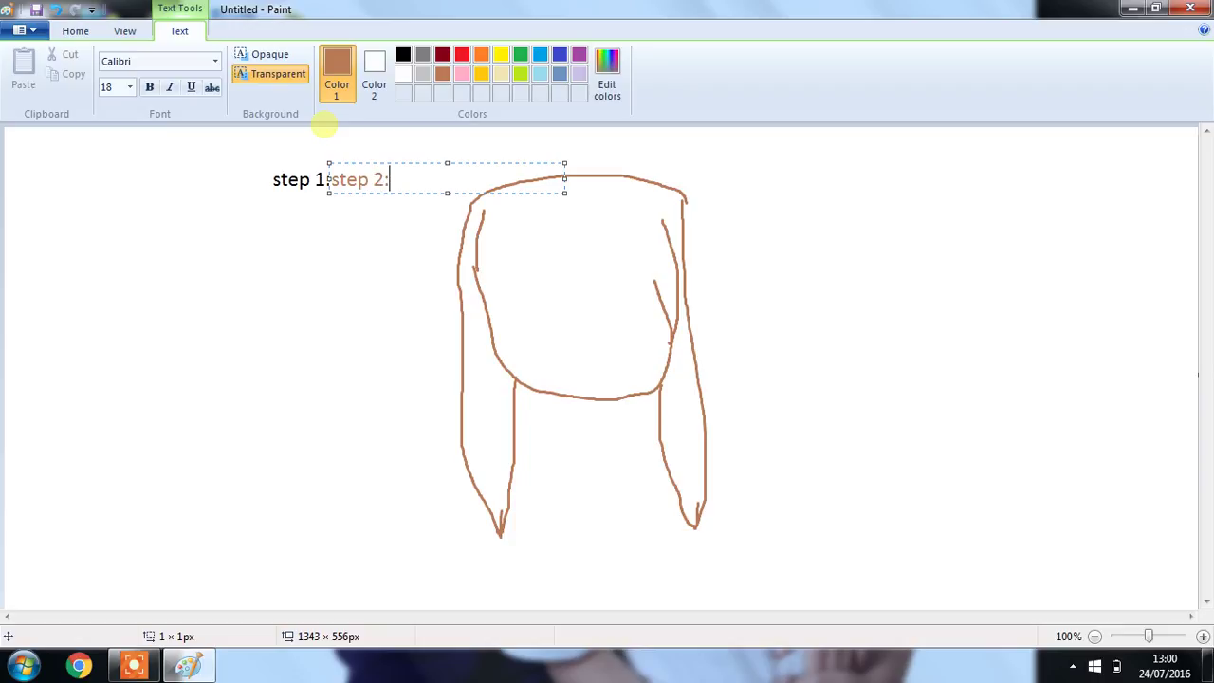
pyautogui.press('Return')
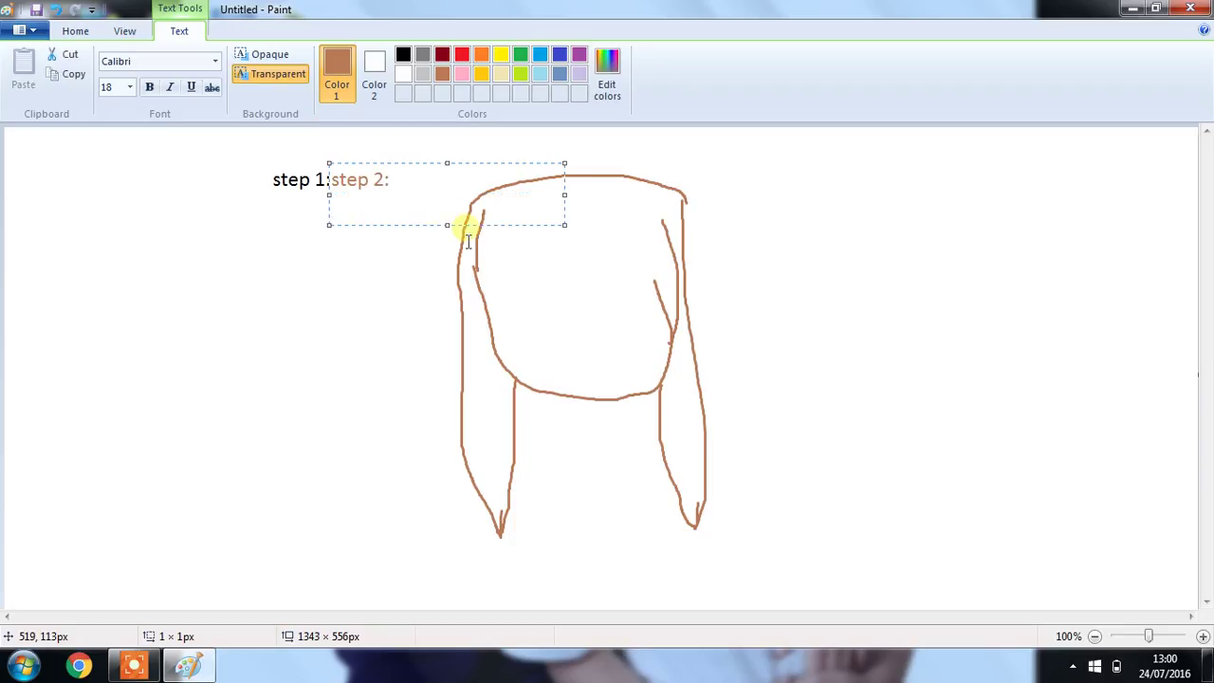
pyautogui.click(285, 334)
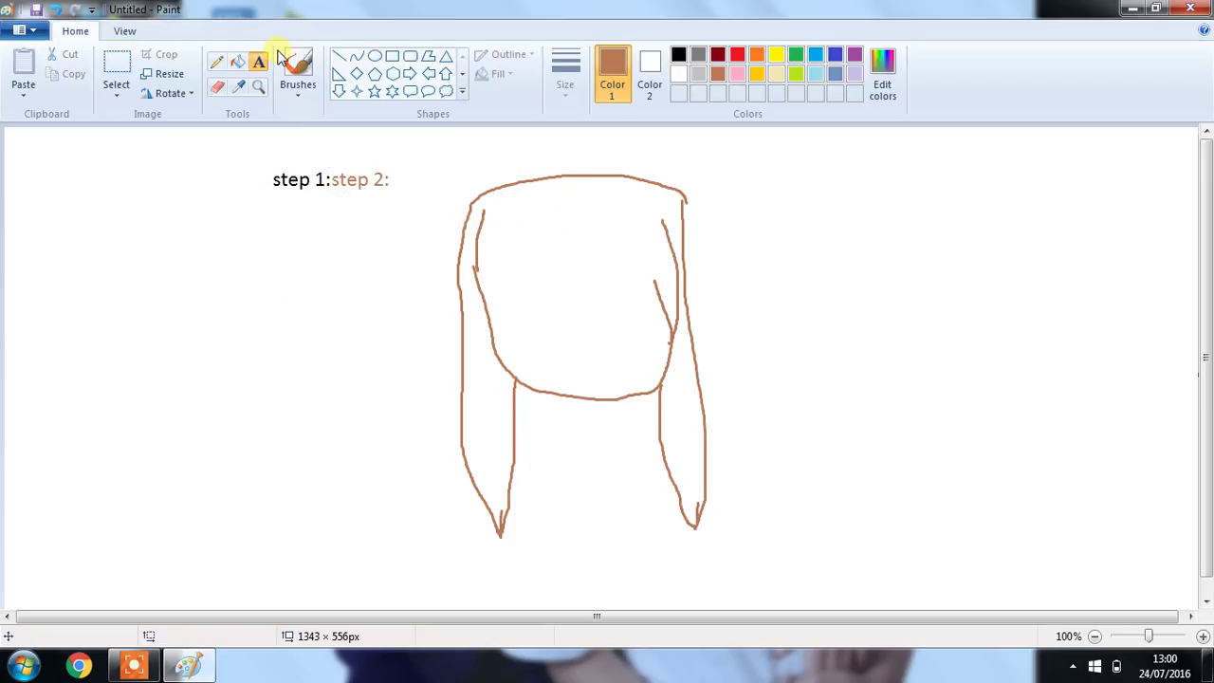
pyautogui.click(217, 86)
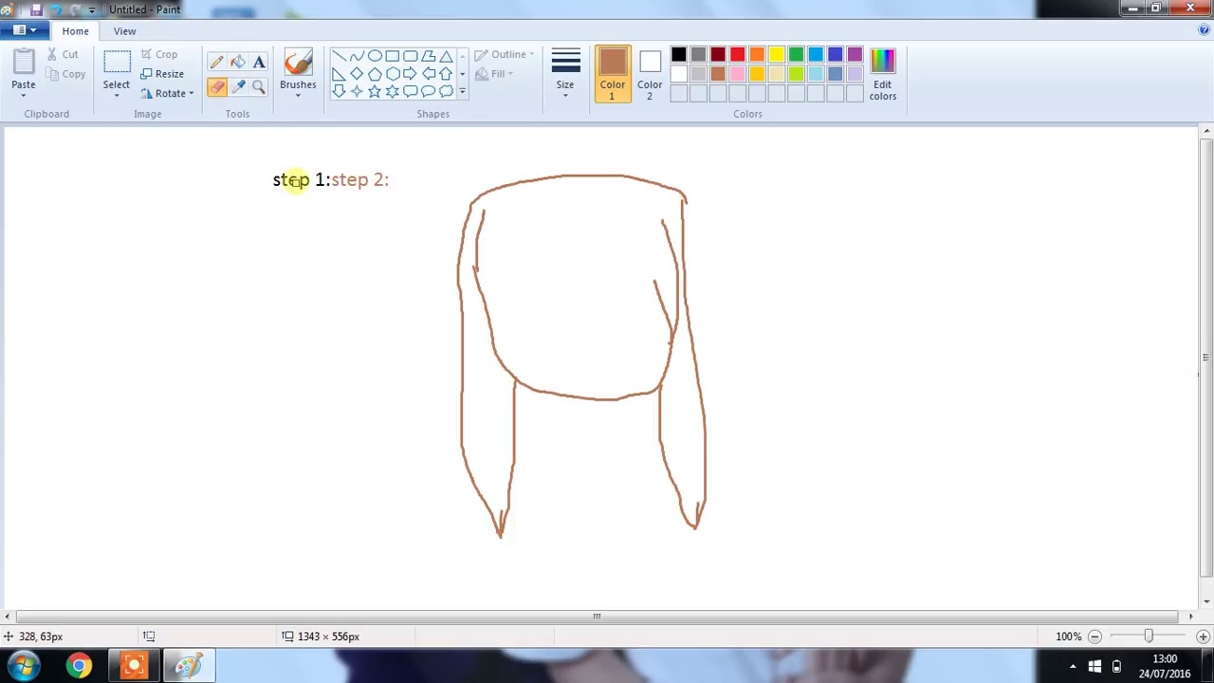
pyautogui.moveTo(295, 181)
pyautogui.mouseDown()
pyautogui.moveTo(282, 179)
pyautogui.moveTo(308, 192)
pyautogui.moveTo(314, 168)
pyautogui.moveTo(320, 184)
pyautogui.moveTo(272, 171)
pyautogui.mouseUp()
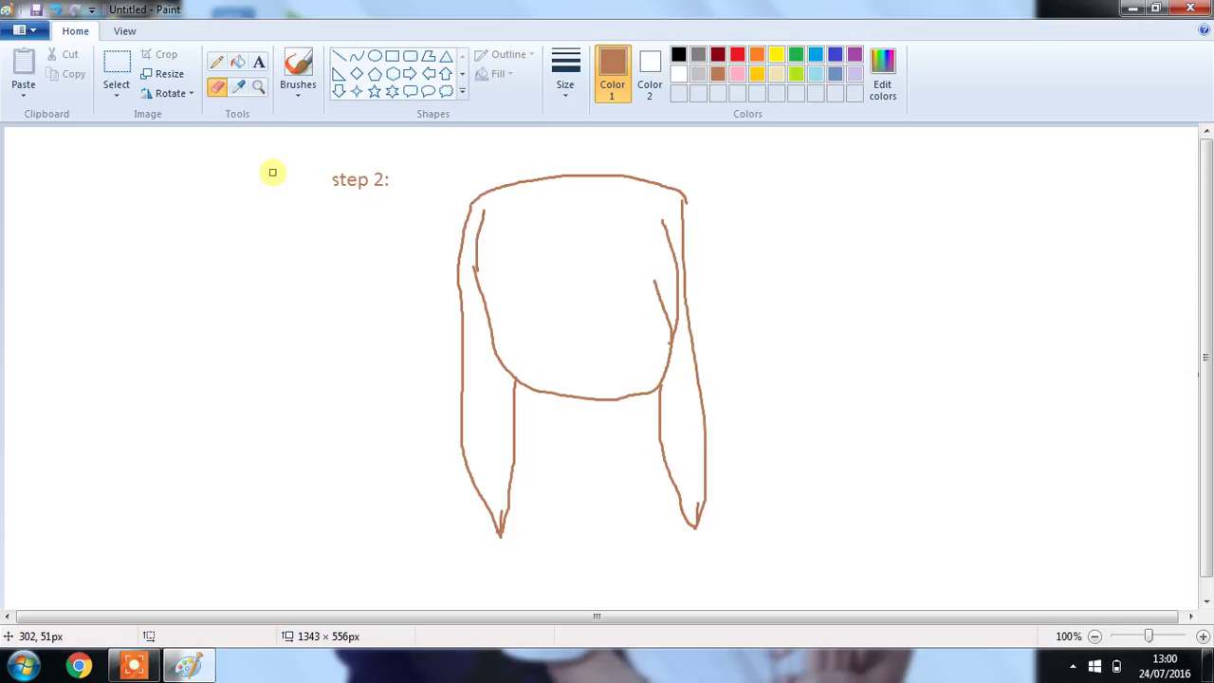
# Step: Draw two thin black pencil lines from the top of the head down to each side of the face as fur markings
pyautogui.click(678, 54)
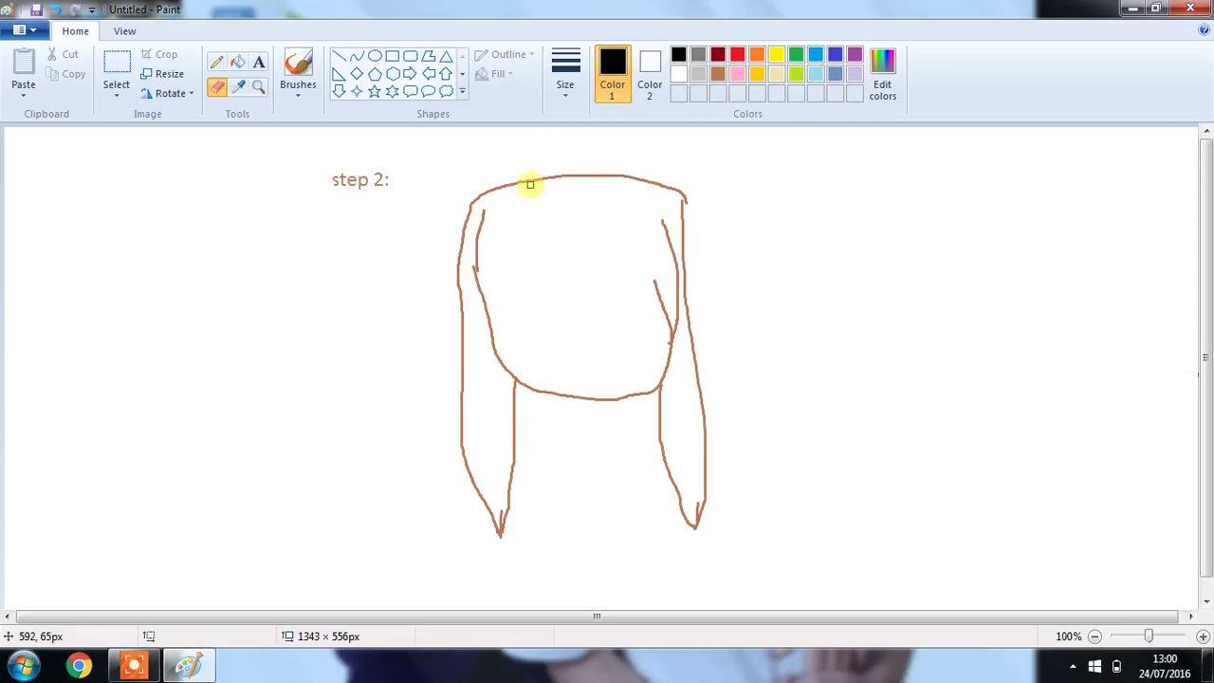
pyautogui.click(216, 62)
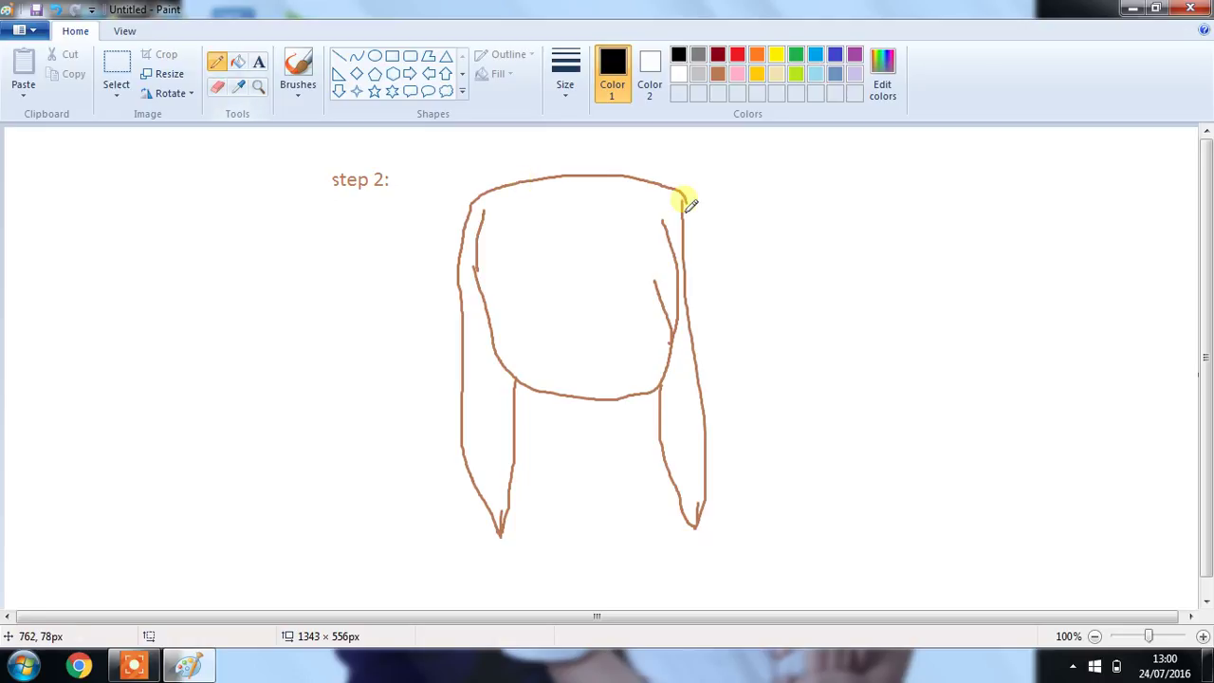
pyautogui.moveTo(545, 180)
pyautogui.mouseDown()
pyautogui.moveTo(559, 253)
pyautogui.moveTo(548, 308)
pyautogui.moveTo(504, 359)
pyautogui.mouseUp()
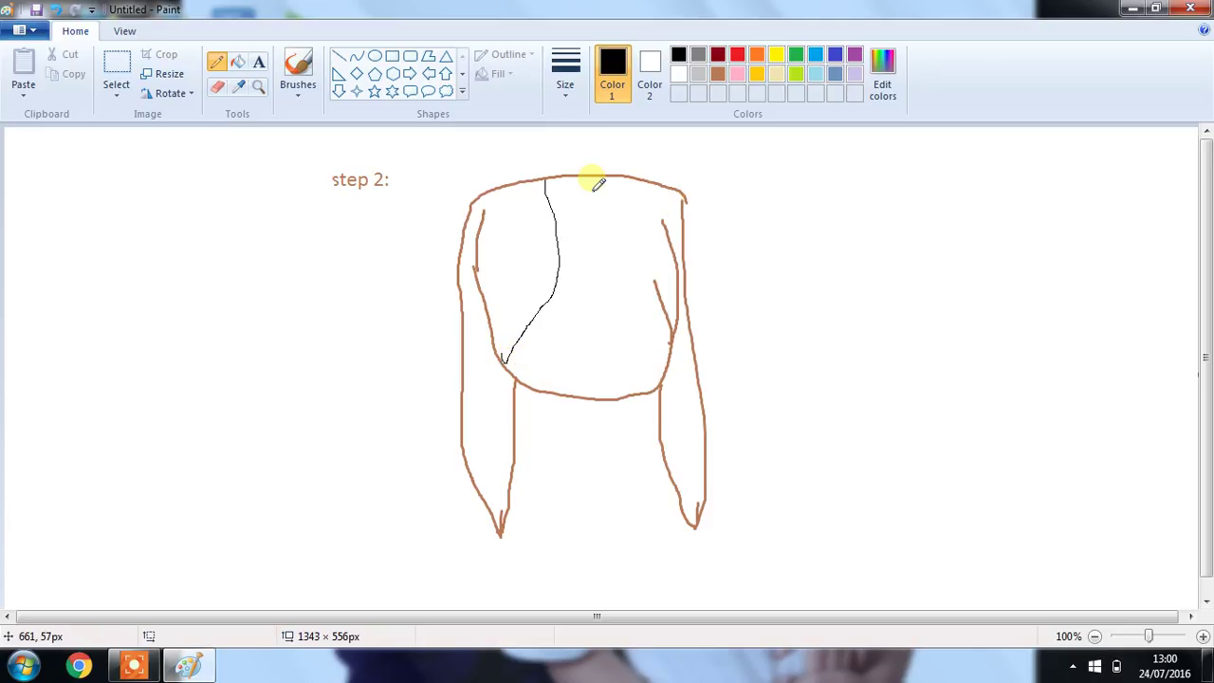
pyautogui.moveTo(592, 178)
pyautogui.mouseDown()
pyautogui.moveTo(609, 271)
pyautogui.moveTo(669, 330)
pyautogui.mouseUp()
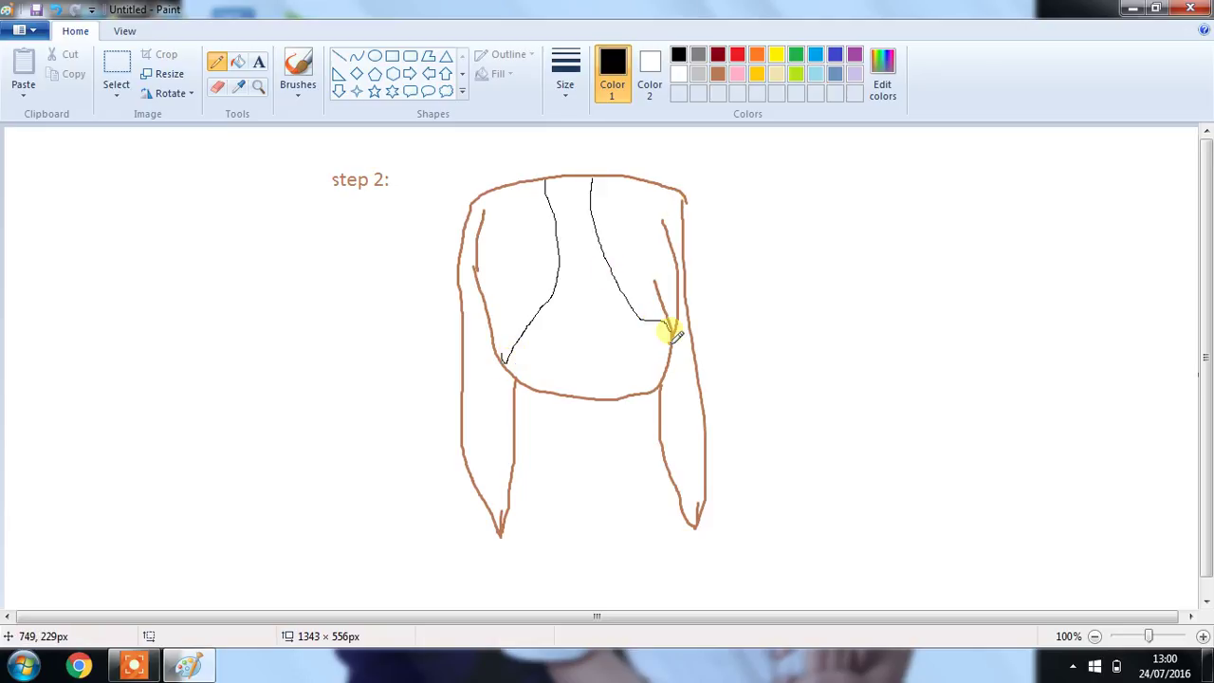
# Step: Draw a small light pink nose dot in the lower middle of the face with the second-thickest pencil line
pyautogui.click(737, 74)
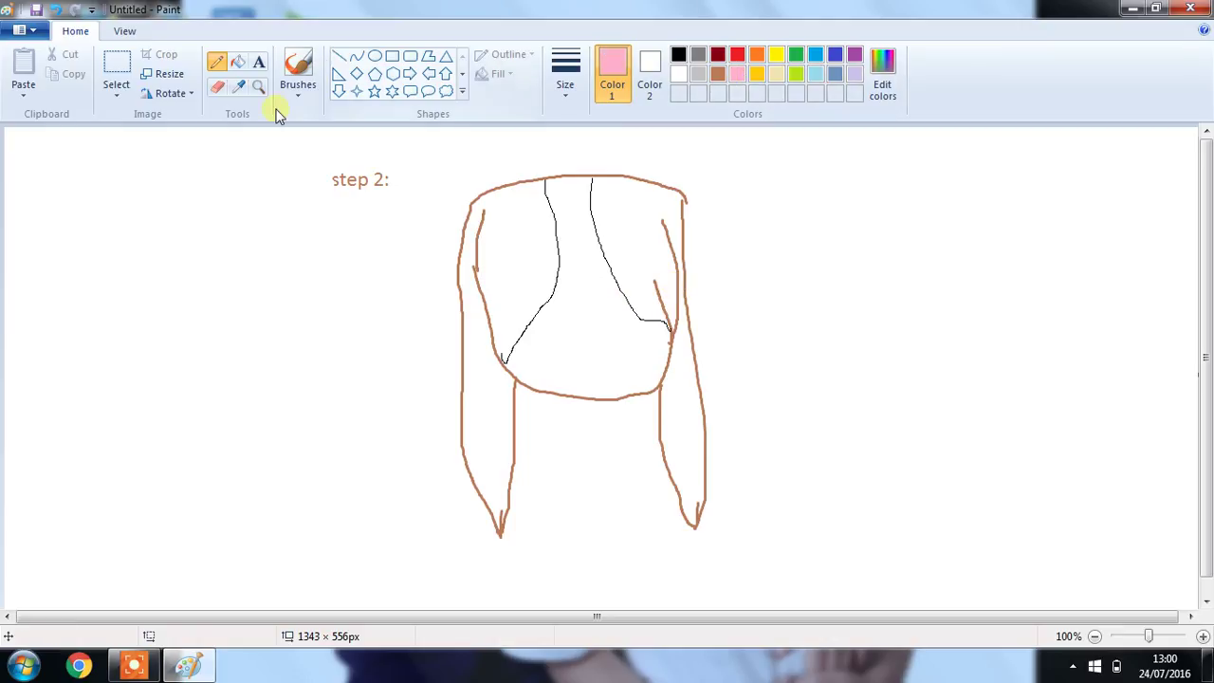
pyautogui.click(560, 83)
pyautogui.click(604, 212)
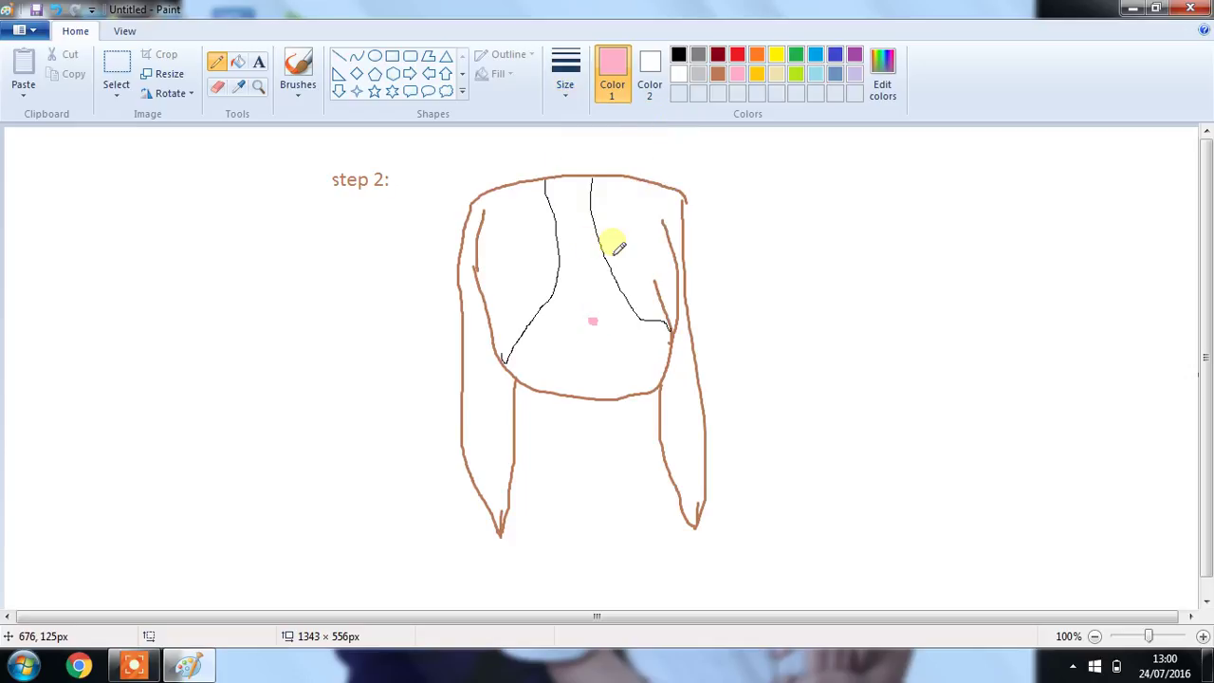
# Step: Draw the black mouth below the nose with the thickest pencil line, as a vertical line ending in two upward hooks
pyautogui.click(681, 55)
pyautogui.click(562, 86)
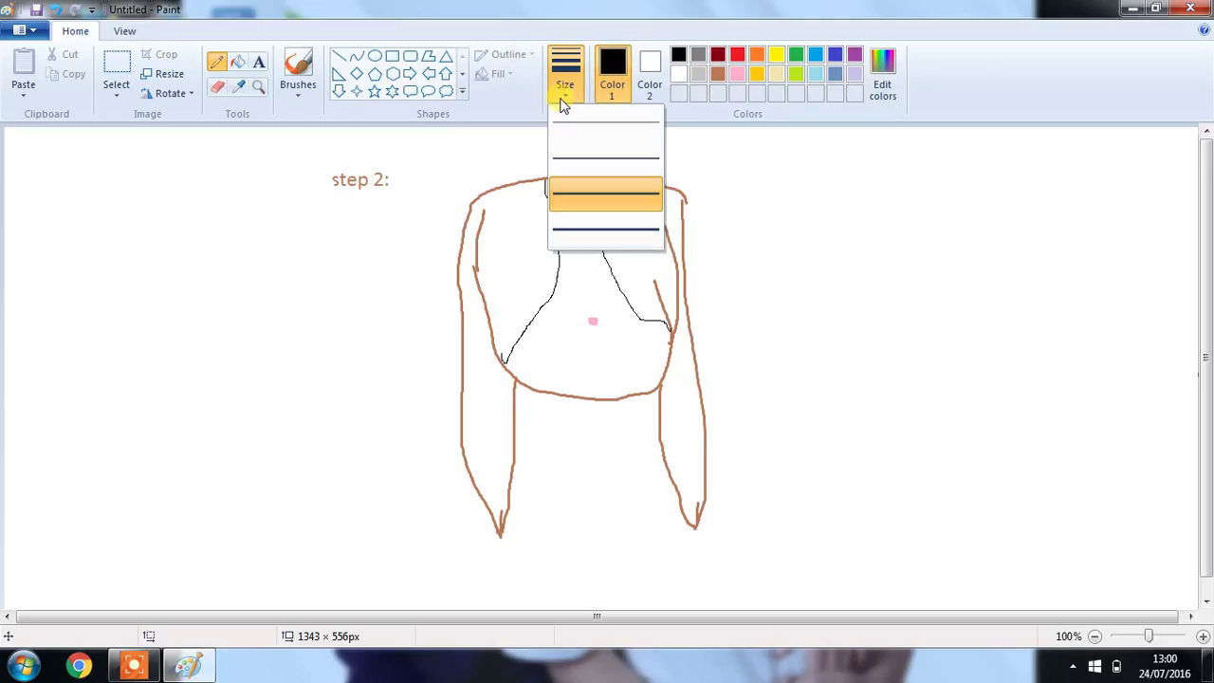
pyautogui.click(605, 222)
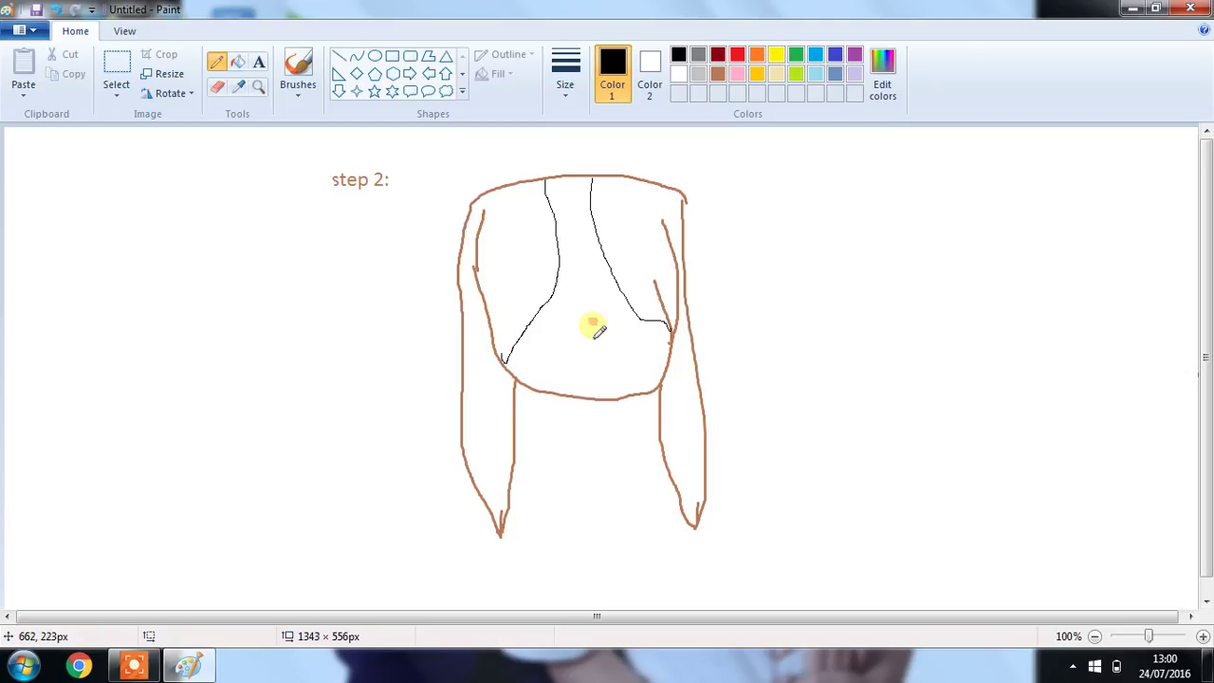
pyautogui.moveTo(593, 326)
pyautogui.mouseDown()
pyautogui.moveTo(599, 364)
pyautogui.moveTo(618, 354)
pyautogui.moveTo(576, 357)
pyautogui.mouseUp()
pyautogui.hotkey('ctrl', 'z')
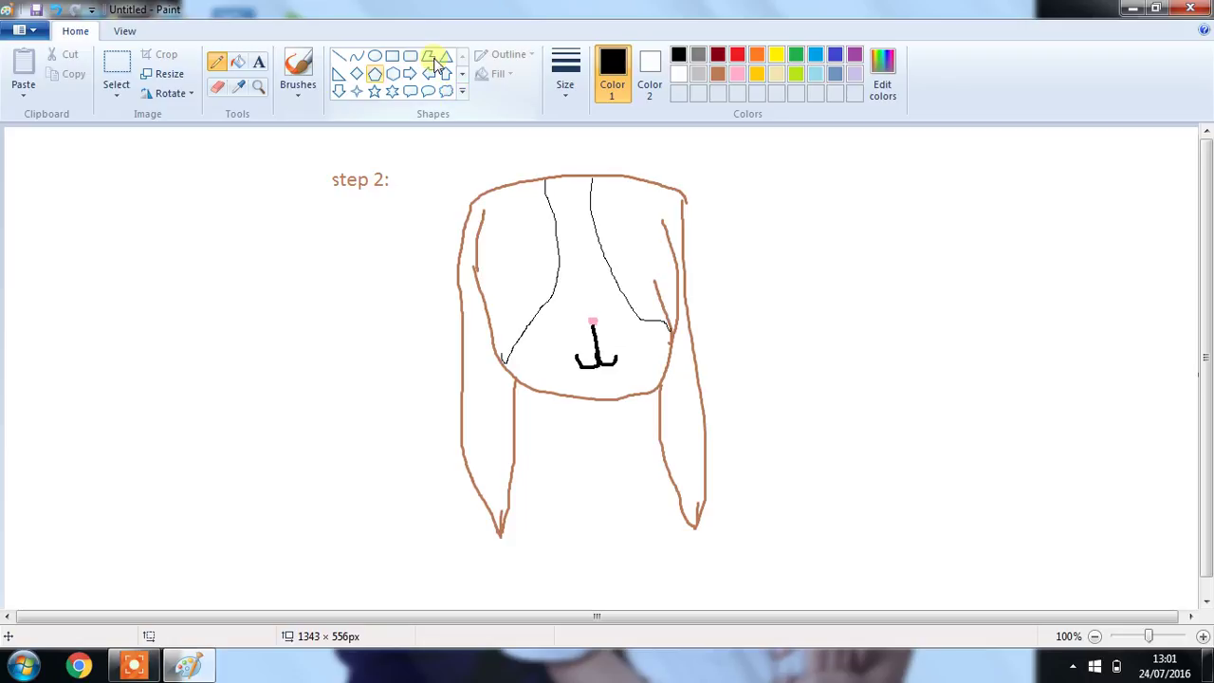
# Step: Draw two black outlined ellipses as the eyes and shrink the right one to about 27 × 29 px
pyautogui.click(375, 56)
pyautogui.moveTo(510, 239); pyautogui.dragTo(547, 272)
pyautogui.moveTo(609, 233); pyautogui.dragTo(655, 243)
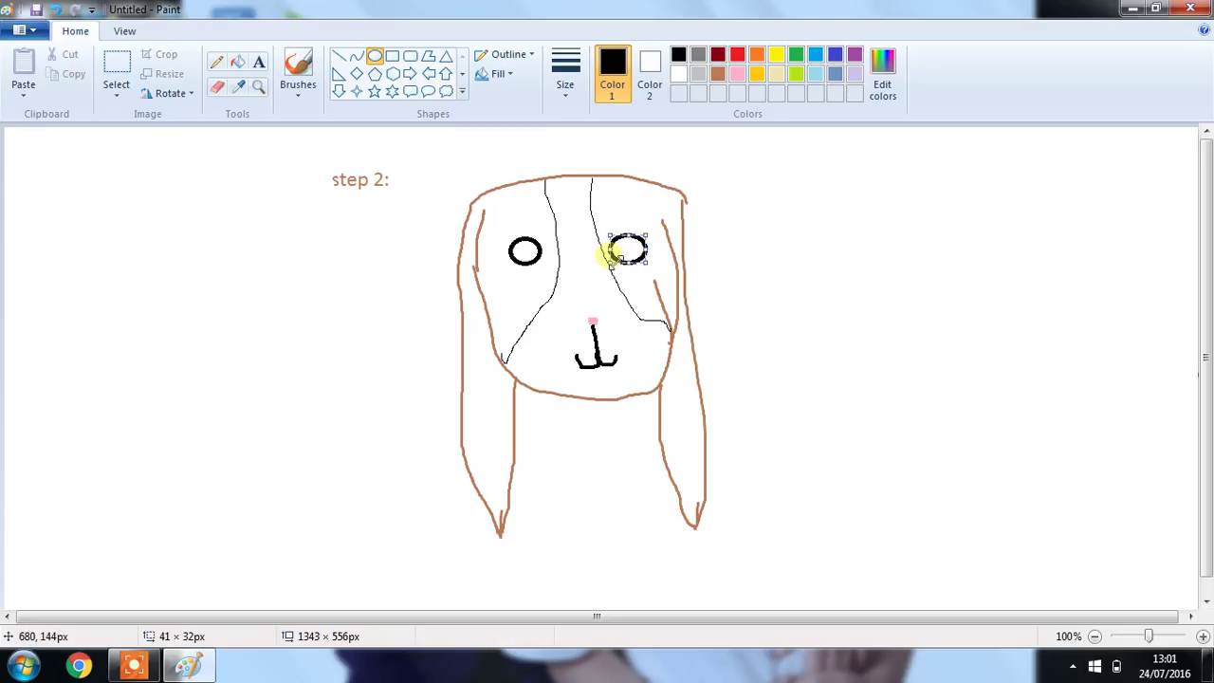
pyautogui.moveTo(607, 261)
pyautogui.mouseDown()
pyautogui.moveTo(635, 249)
pyautogui.moveTo(625, 270)
pyautogui.mouseUp()
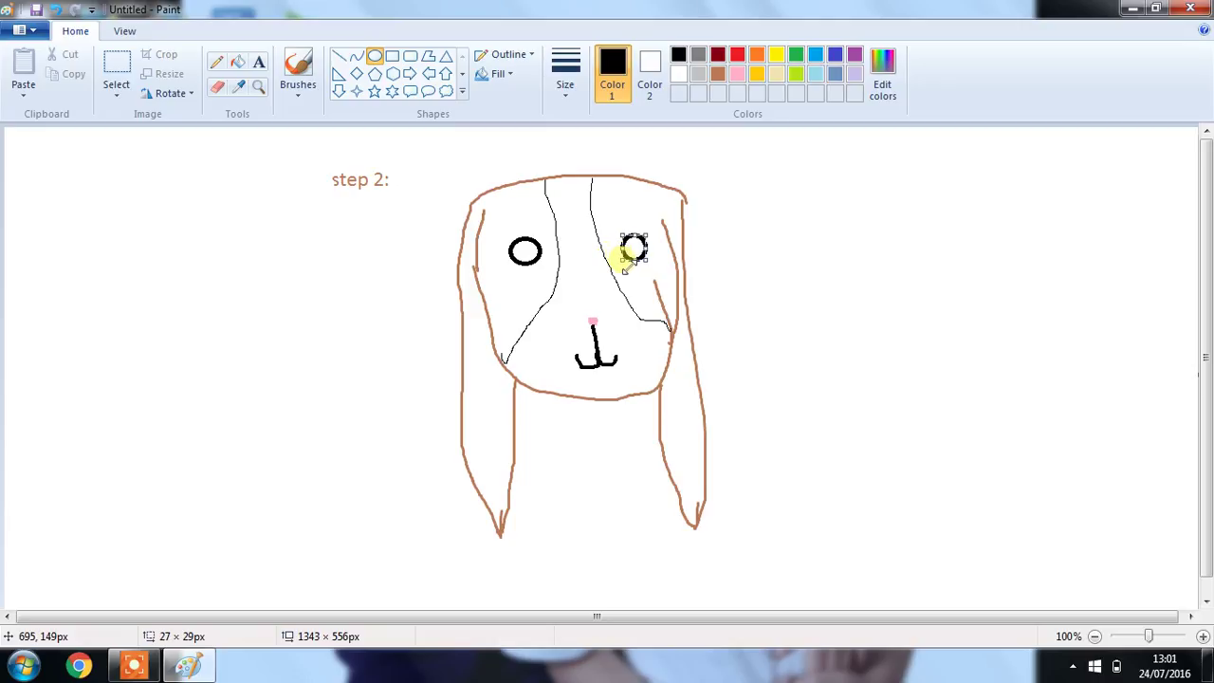
pyautogui.click(415, 180)
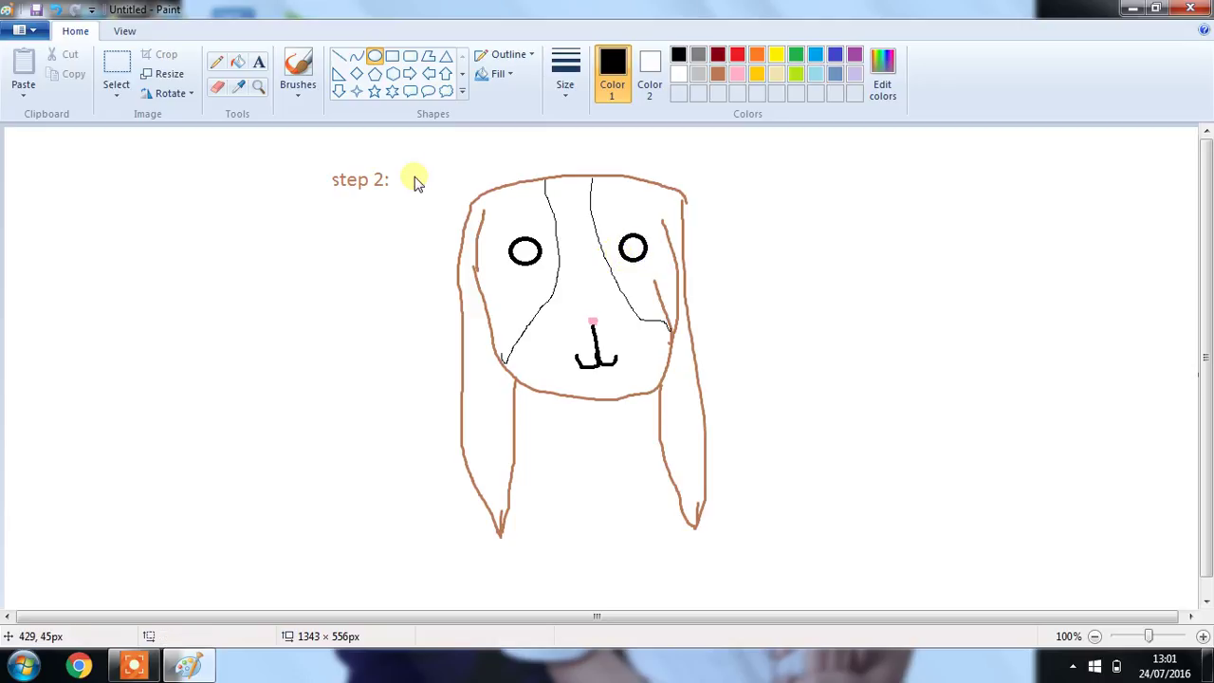
# Step: Fill the inside of both outlined eyes with solid black
pyautogui.click(236, 63)
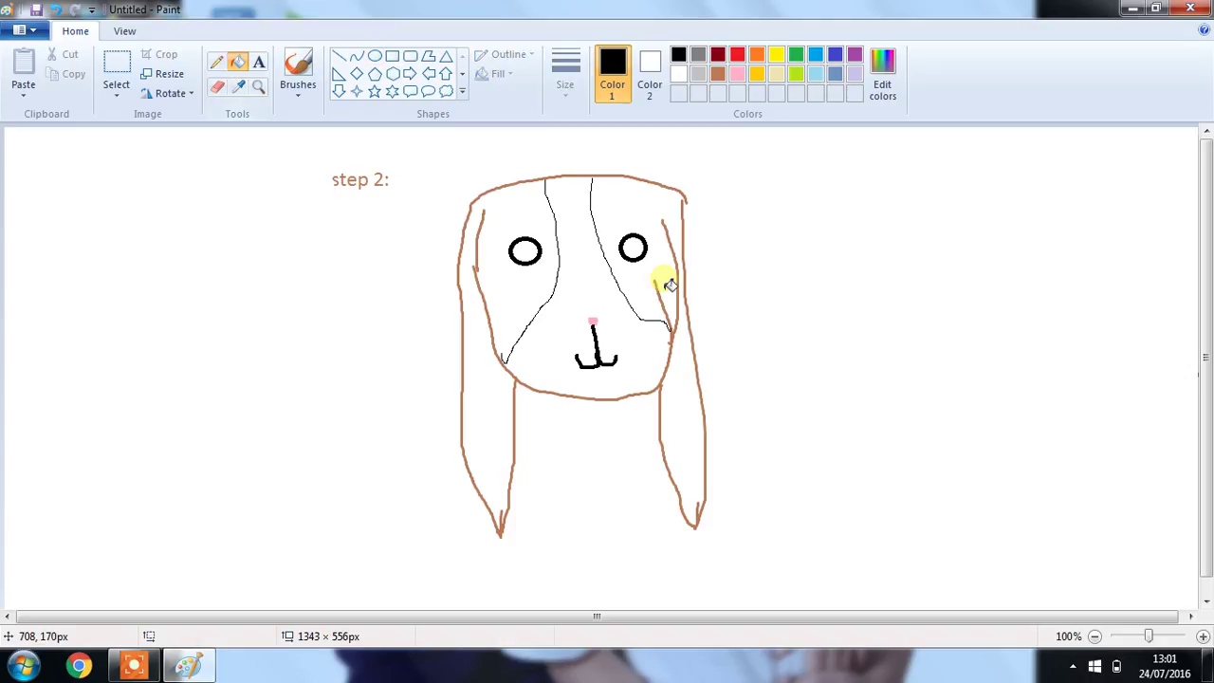
pyautogui.click(532, 254)
pyautogui.click(635, 247)
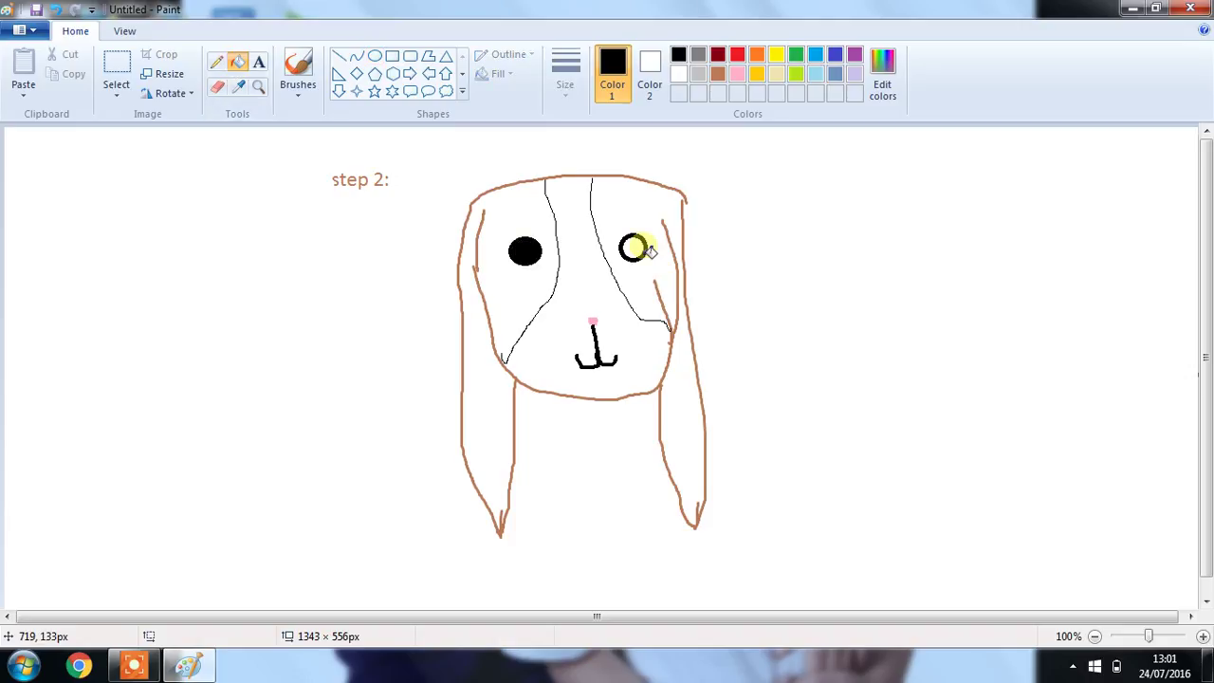
pyautogui.click(239, 63)
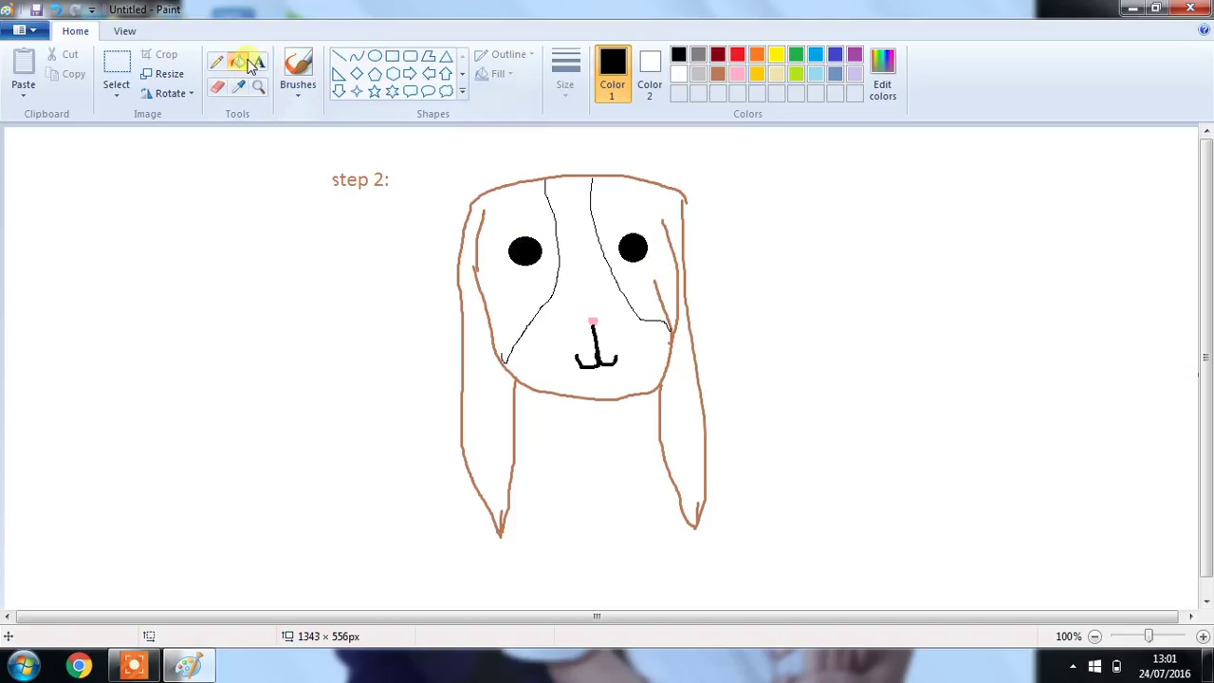
# Step: Draw small white pencil highlights in both black eyes and touch up the right eye's highlight with black
pyautogui.click(216, 62)
pyautogui.click(553, 74)
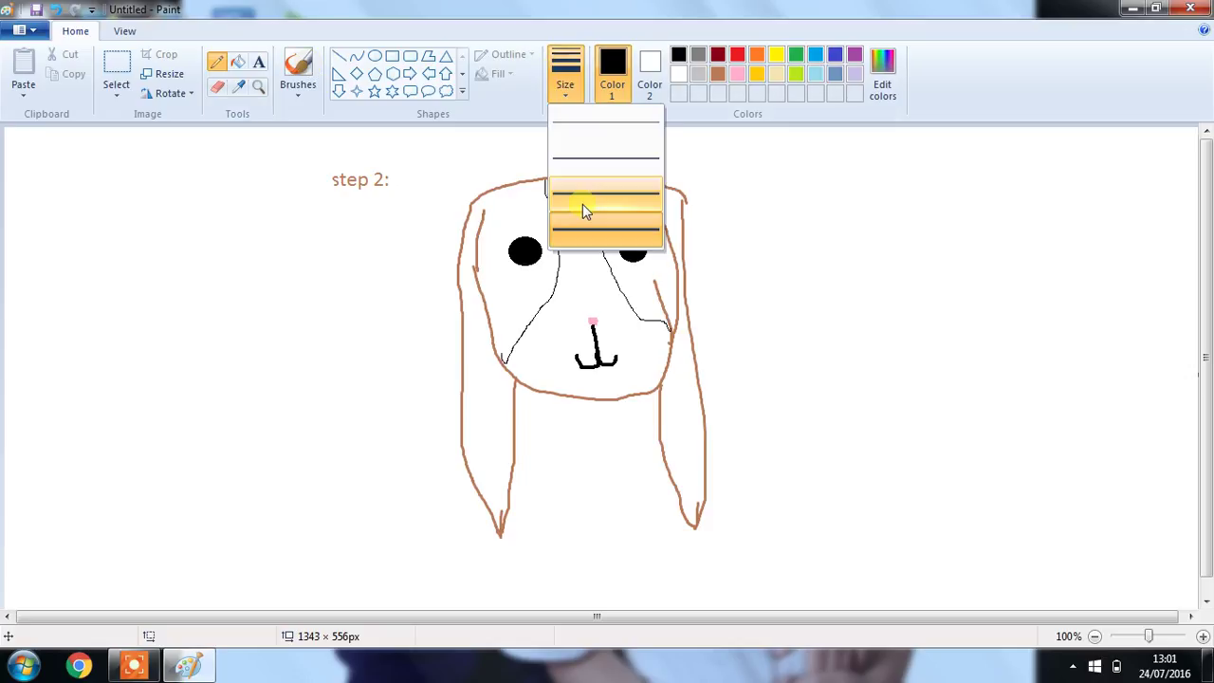
pyautogui.click(477, 174)
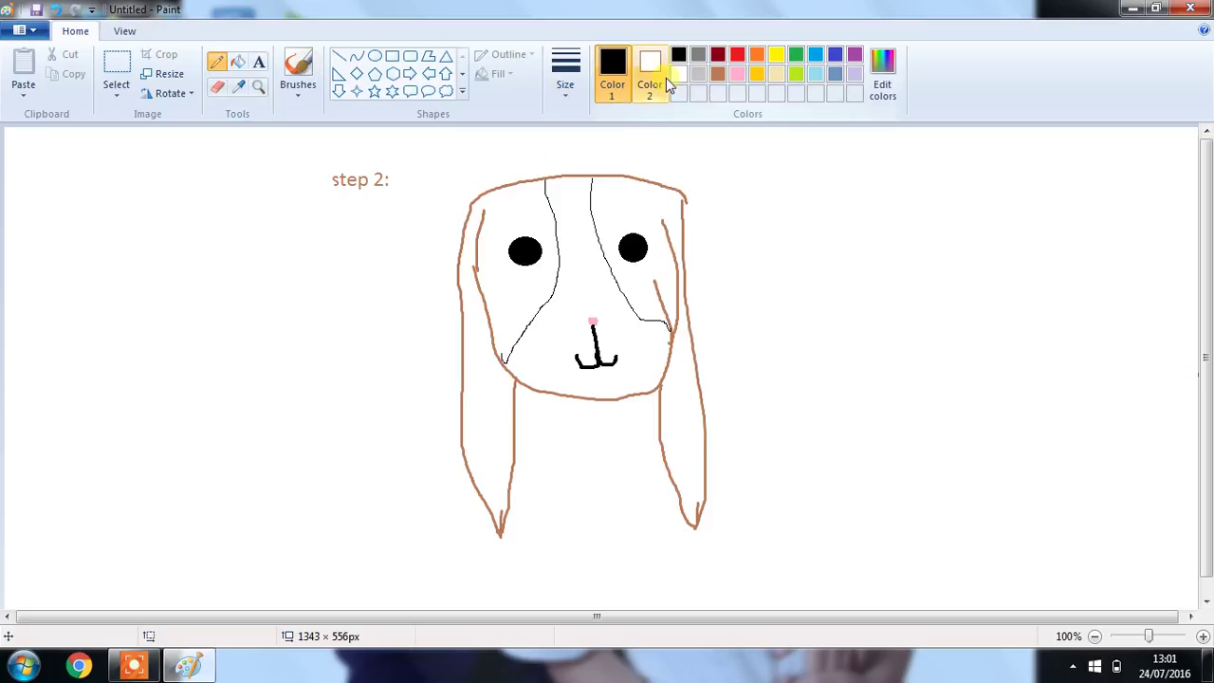
pyautogui.click(650, 72)
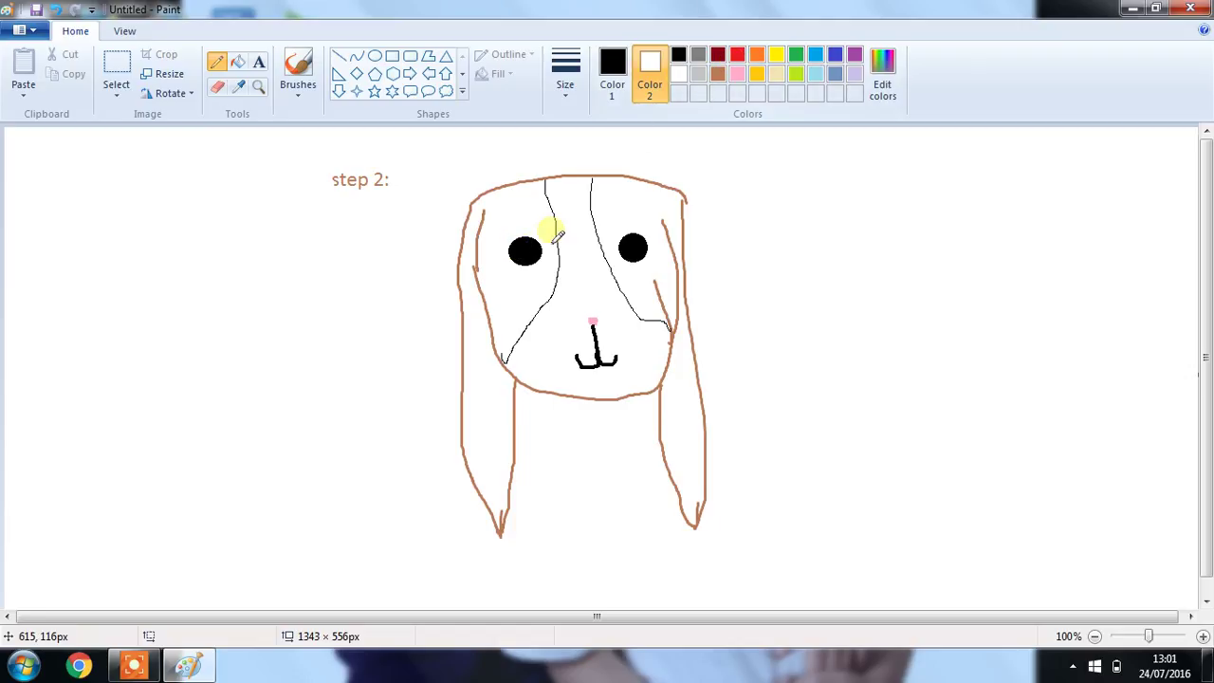
pyautogui.click(612, 71)
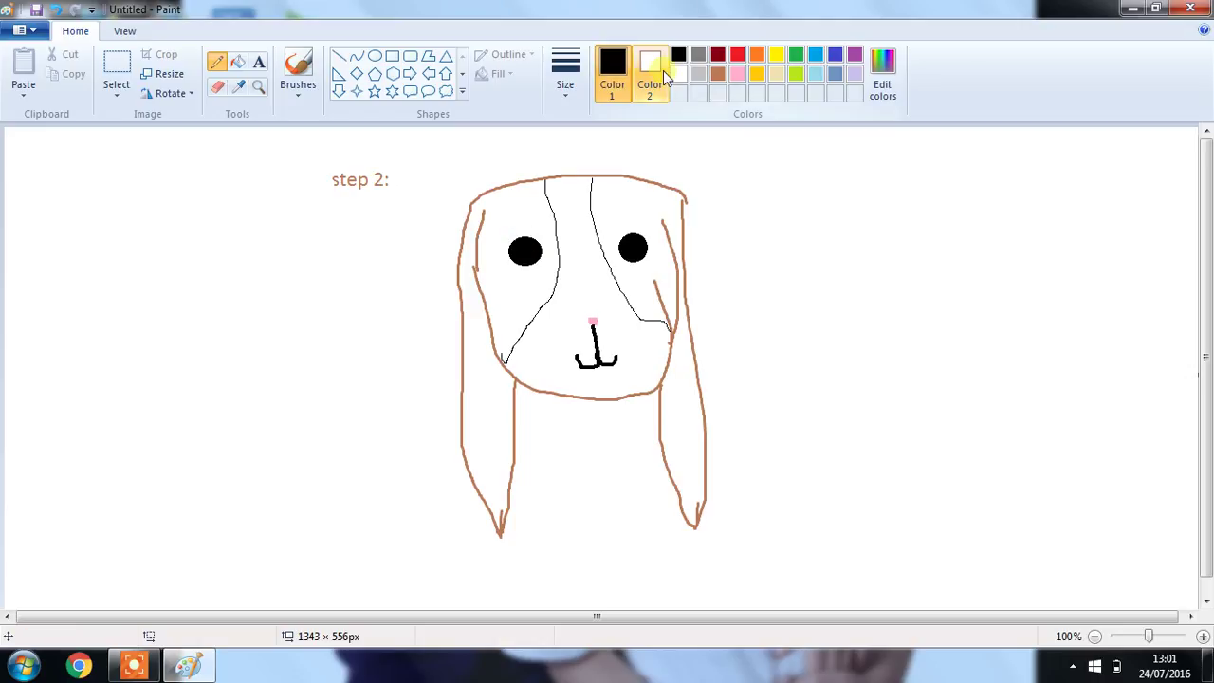
pyautogui.click(678, 73)
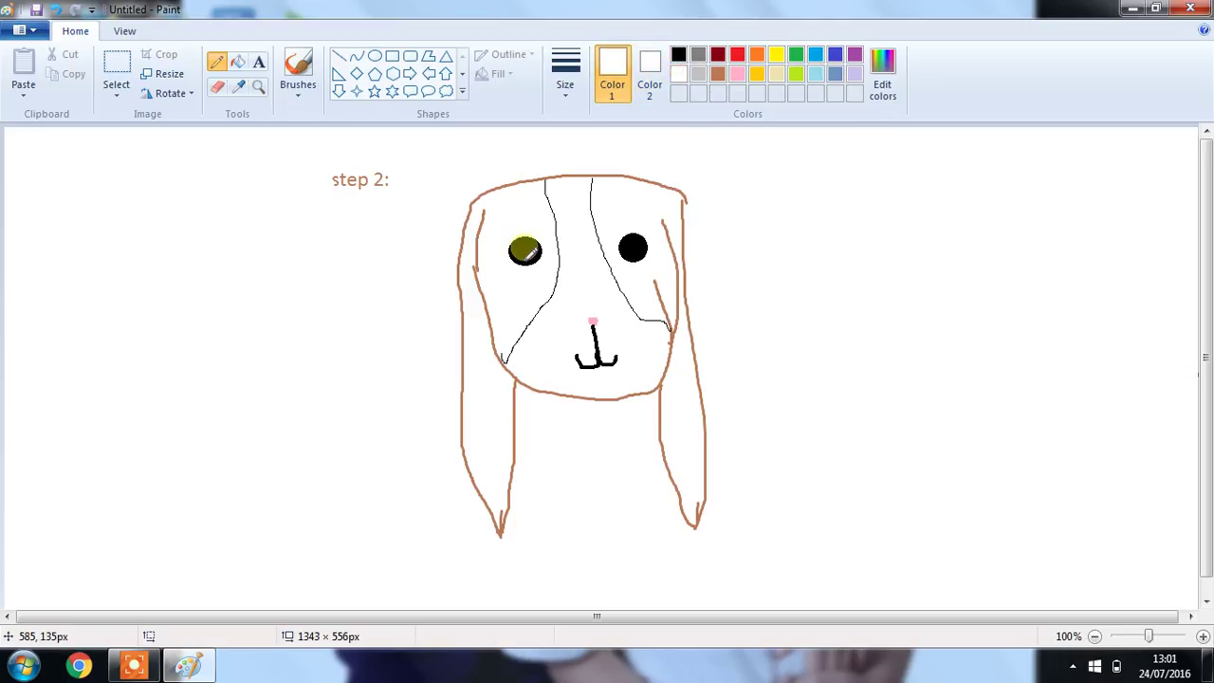
pyautogui.moveTo(513, 250); pyautogui.dragTo(521, 248)
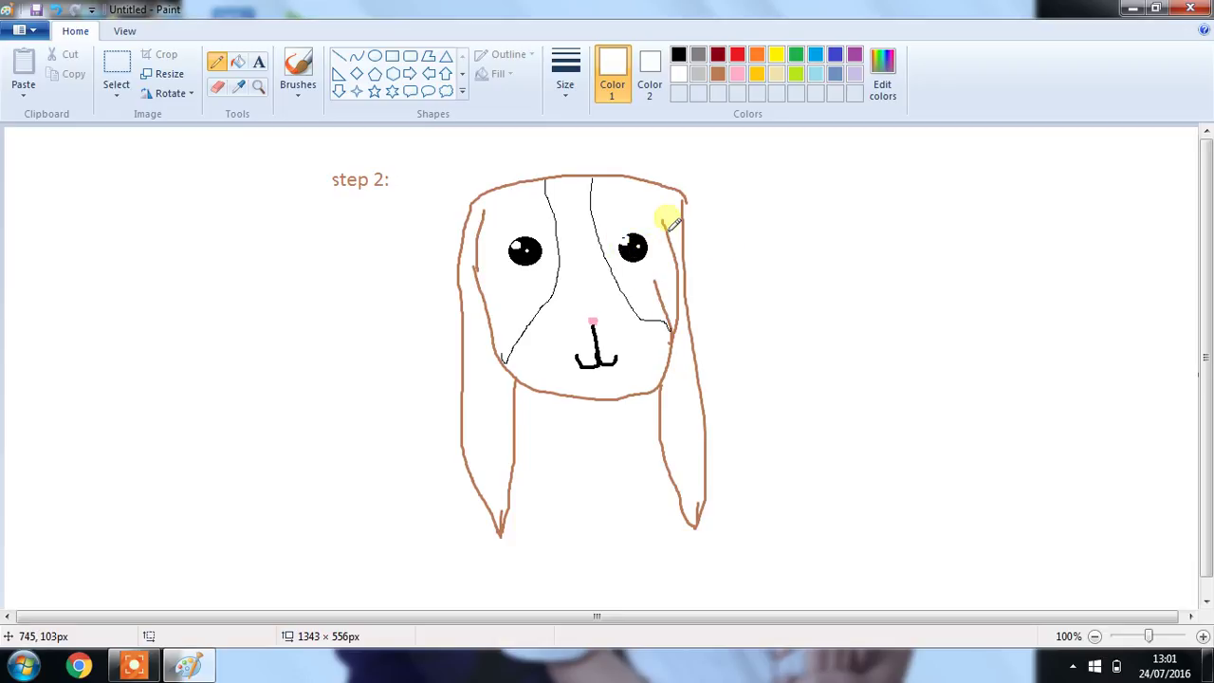
pyautogui.click(678, 55)
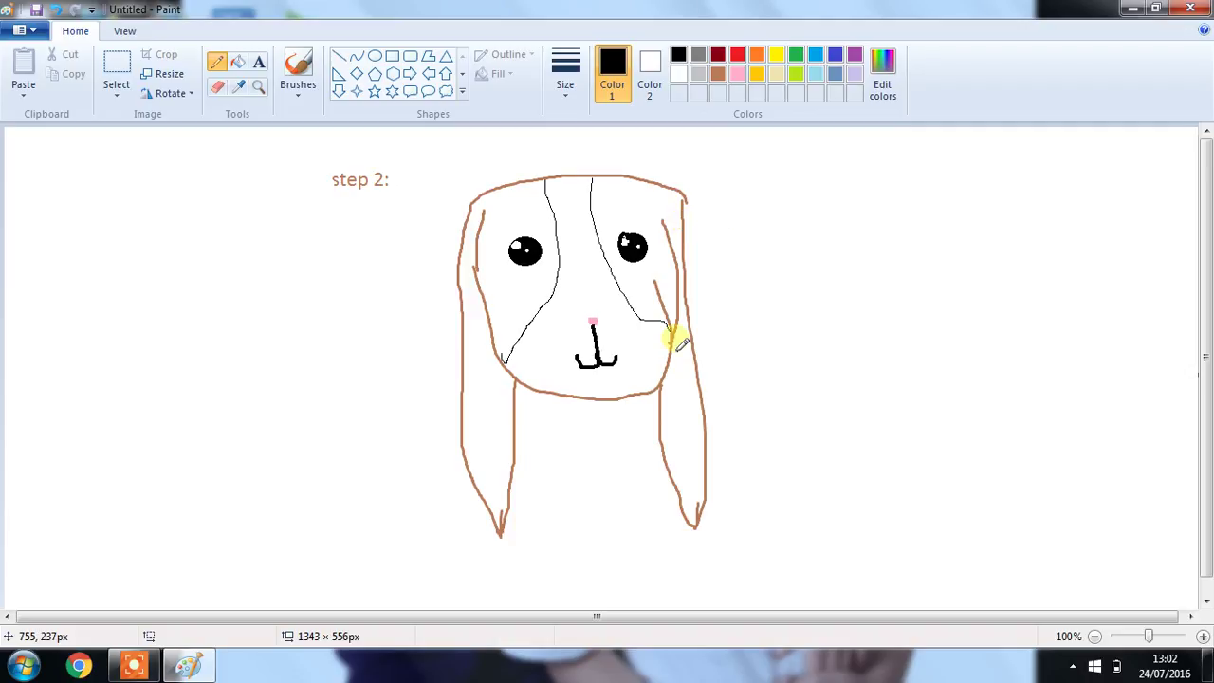
# Step: Fill the bunny's white face and ears with the outline's brown, on both sides of the fur lines
pyautogui.click(238, 62)
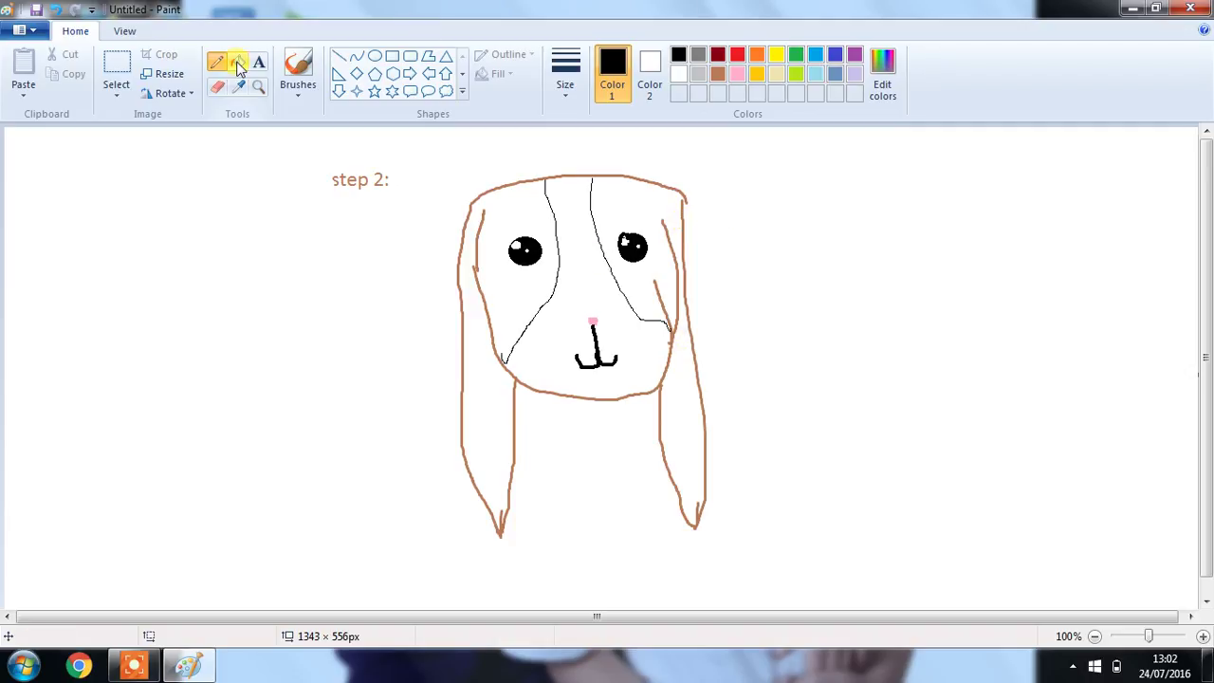
pyautogui.click(718, 74)
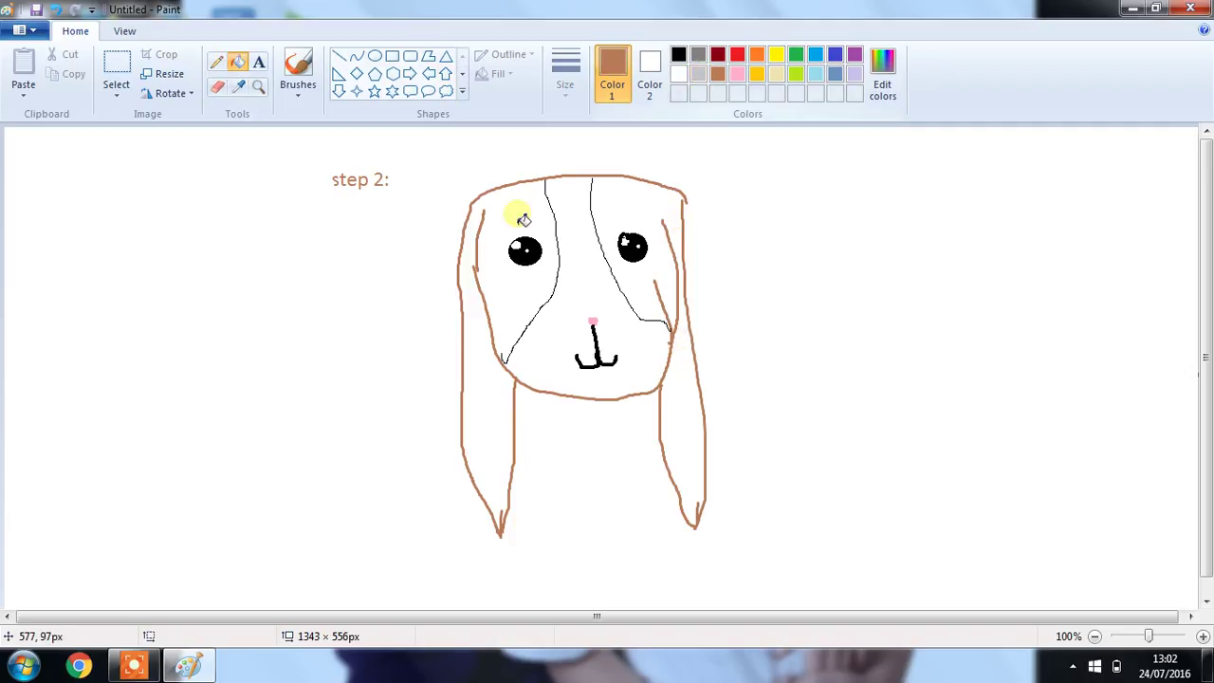
pyautogui.click(524, 220)
pyautogui.click(634, 200)
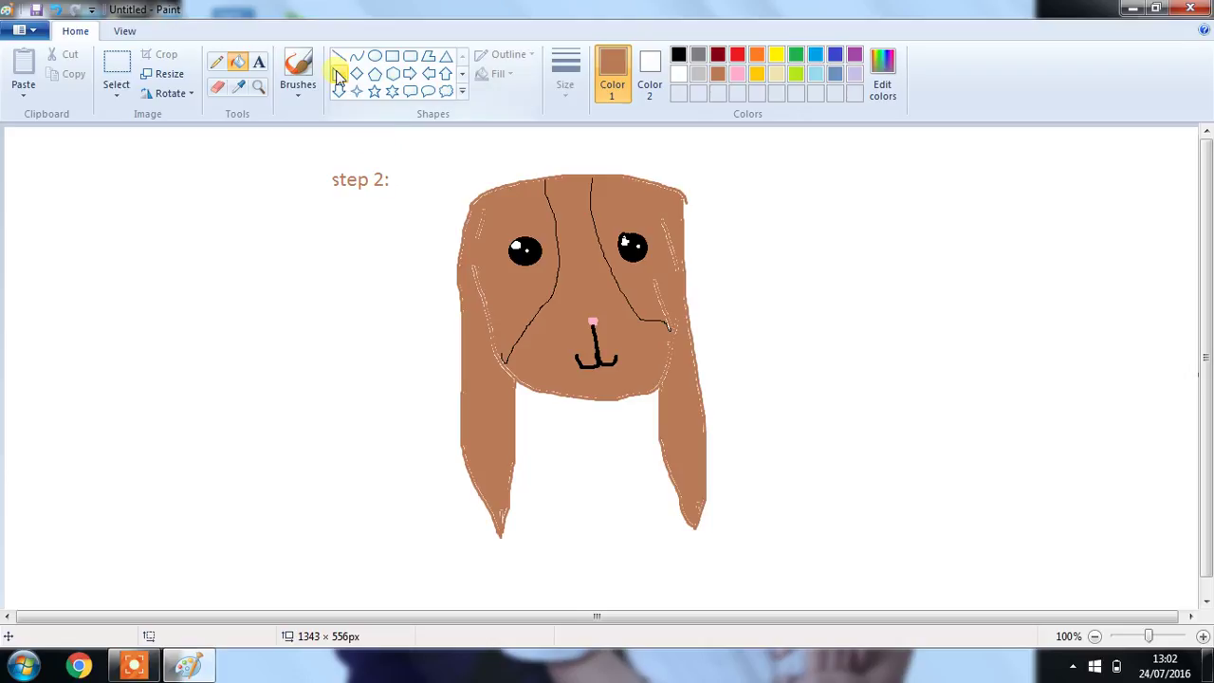
# Step: Erase some brown at the top of the forehead stripe and extend the right fur line's lower end with a thick black stroke
pyautogui.click(216, 86)
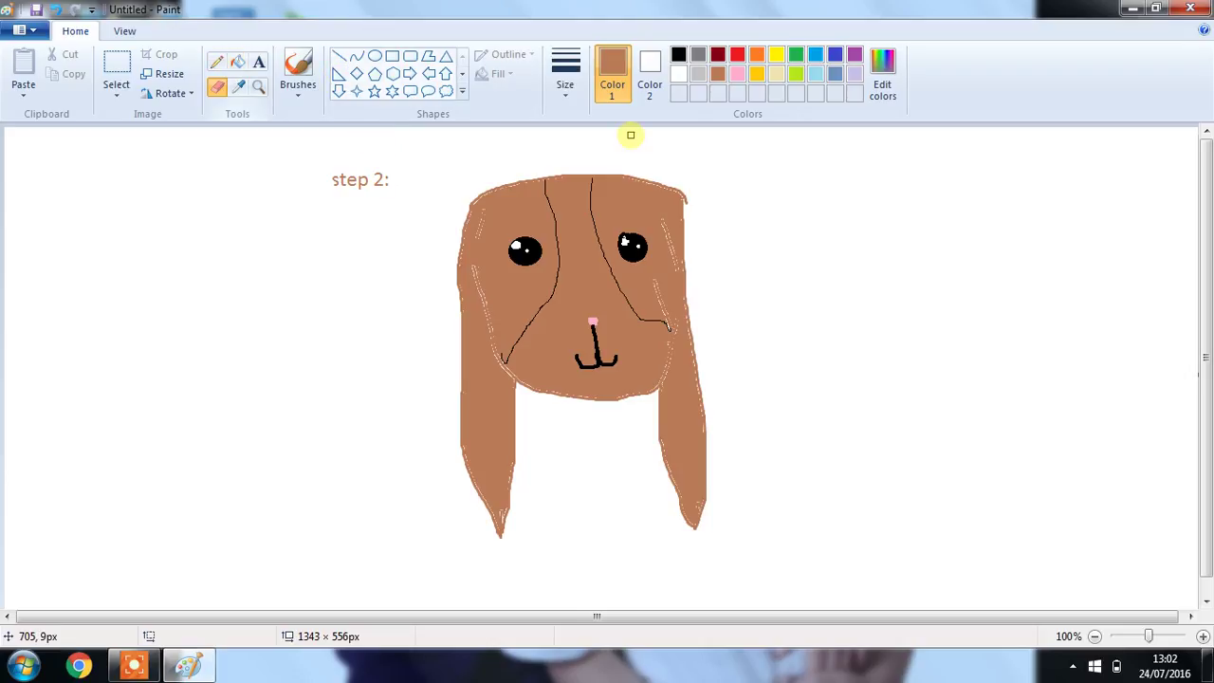
pyautogui.moveTo(568, 184)
pyautogui.mouseDown()
pyautogui.moveTo(556, 199)
pyautogui.moveTo(569, 228)
pyautogui.mouseUp()
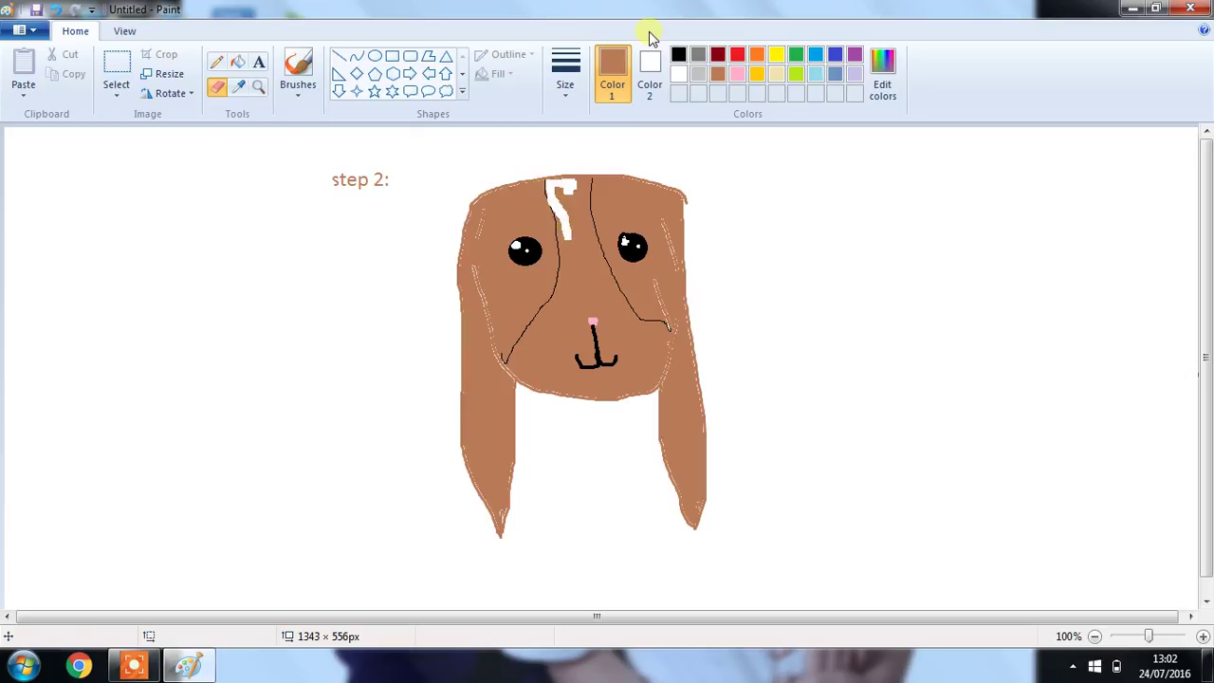
pyautogui.click(680, 55)
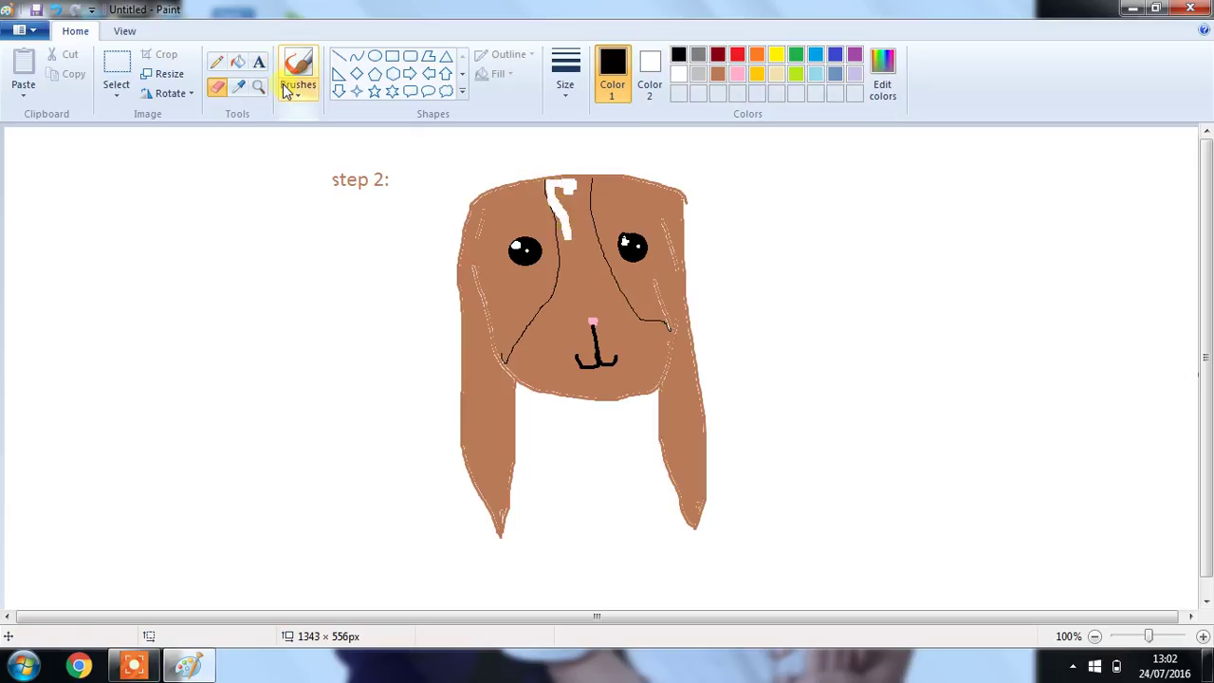
pyautogui.click(217, 61)
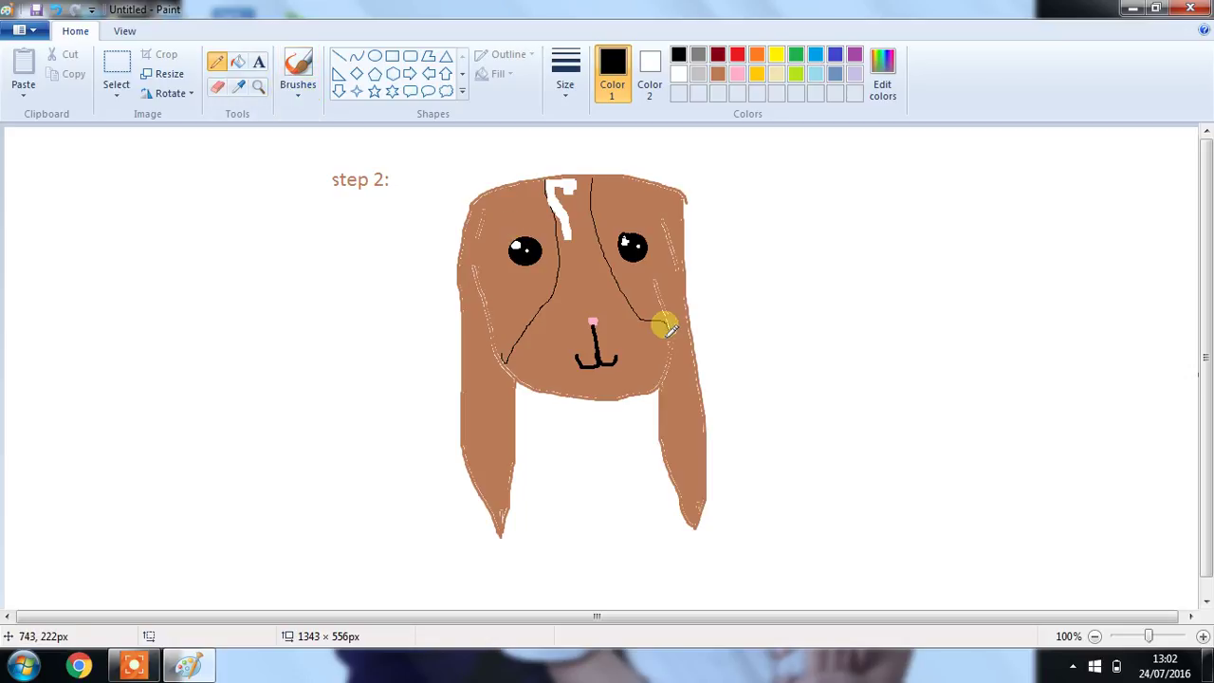
pyautogui.moveTo(659, 322); pyautogui.dragTo(674, 339)
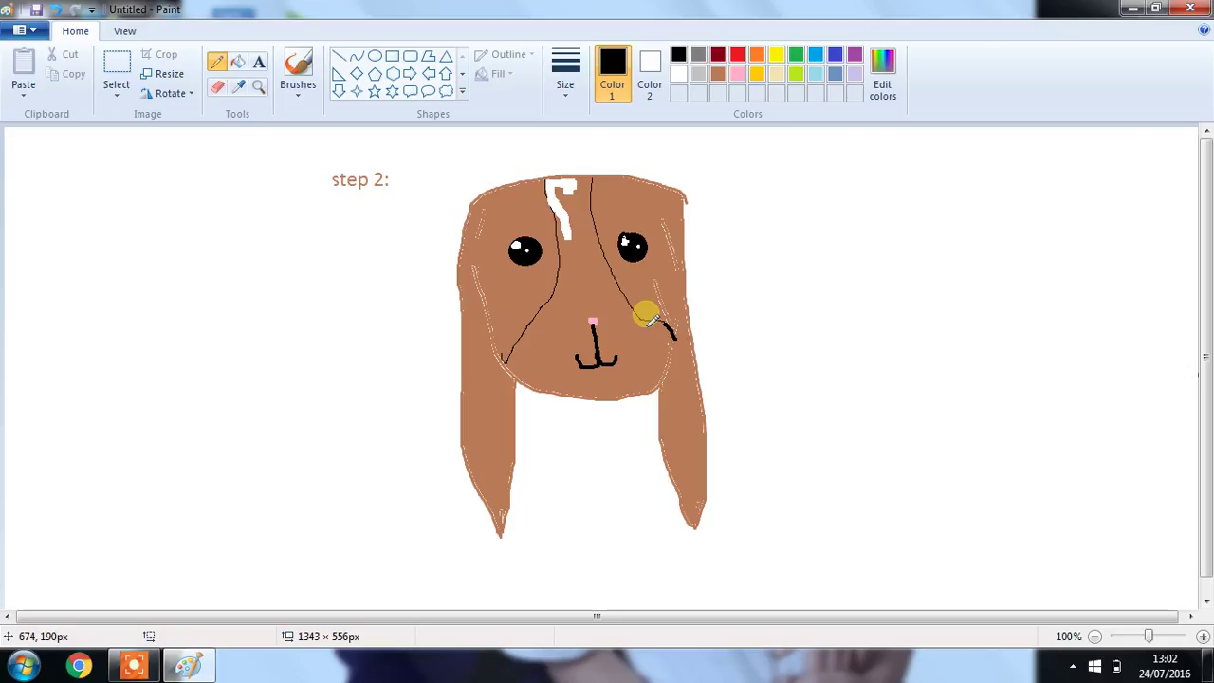
# Step: Try filling the brown face with black and then white, and undo both fills
pyautogui.click(238, 63)
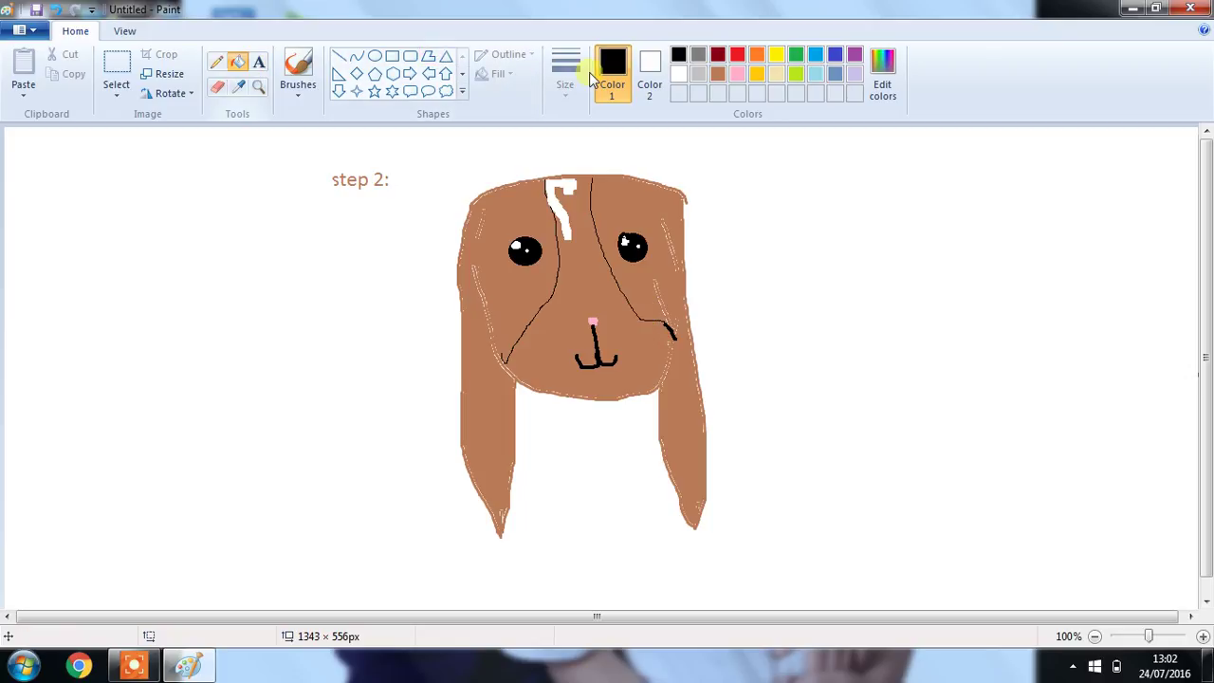
pyautogui.click(611, 63)
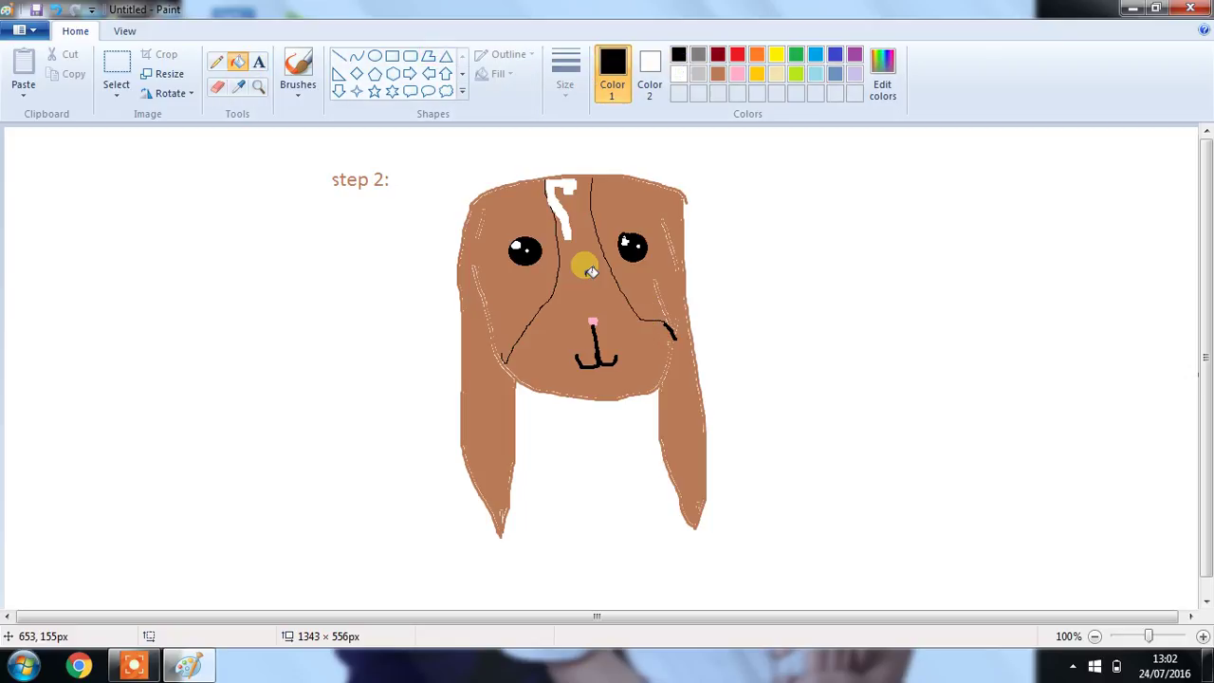
pyautogui.click(649, 261)
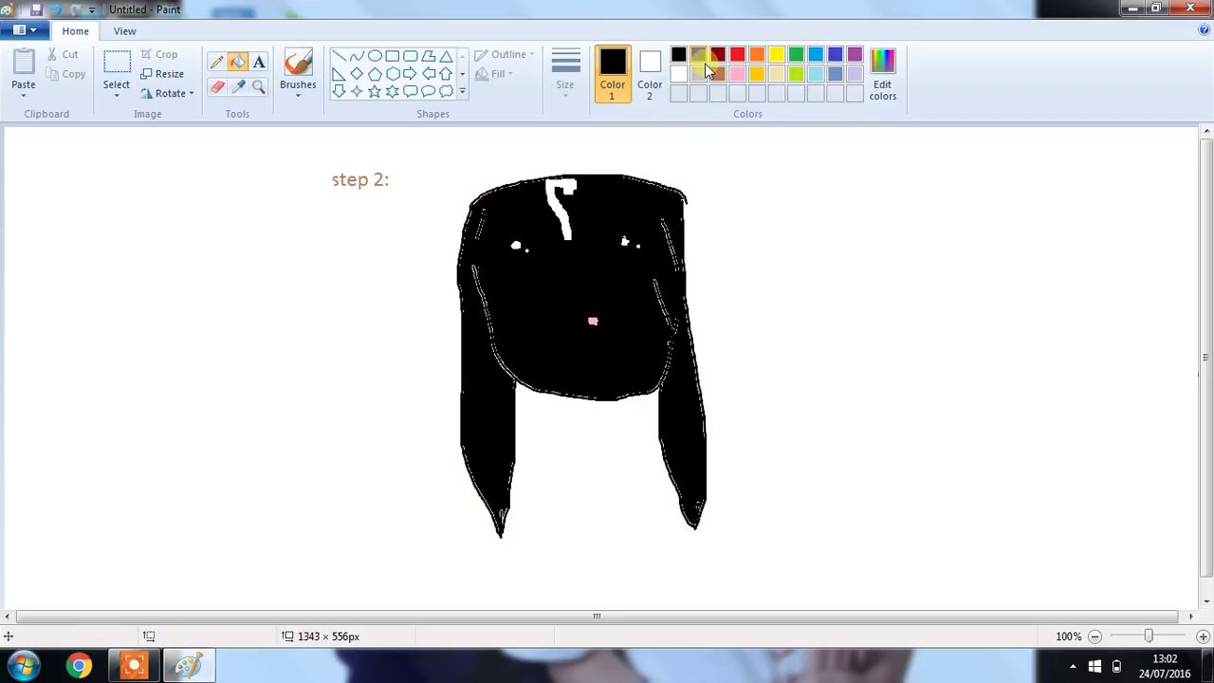
pyautogui.click(679, 74)
pyautogui.click(577, 290)
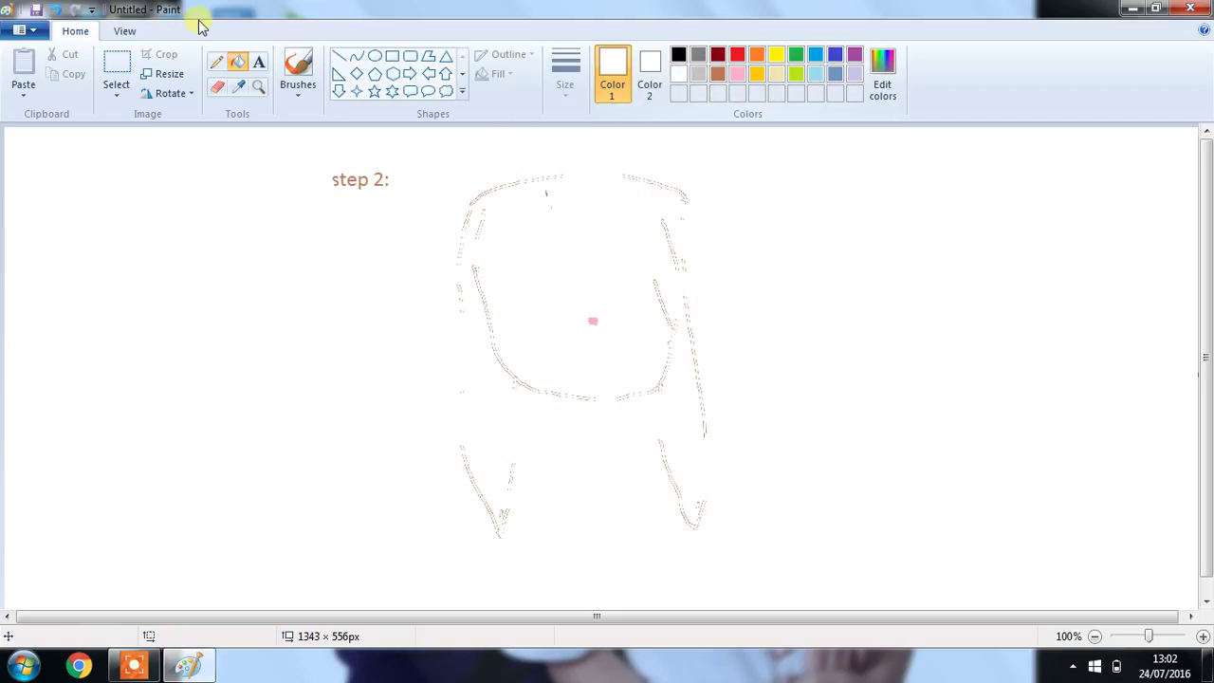
pyautogui.click(59, 13)
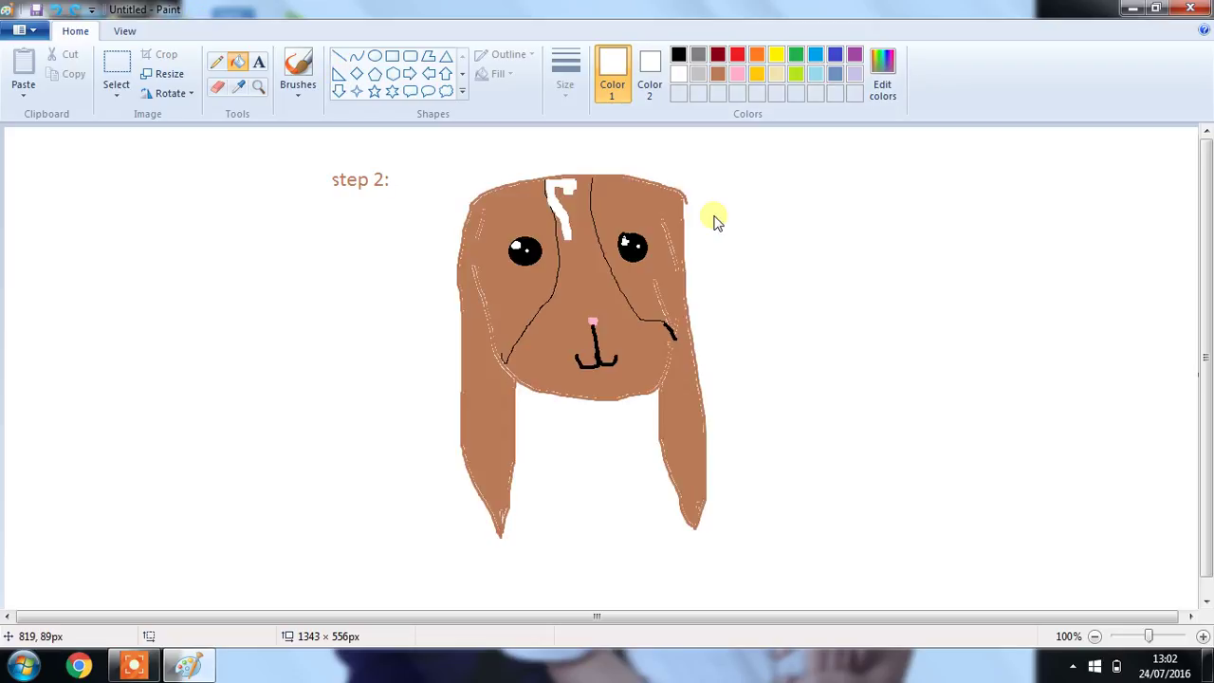
# Step: Erase the brown between the two fur lines to leave a white forehead stripe and muzzle
pyautogui.click(217, 86)
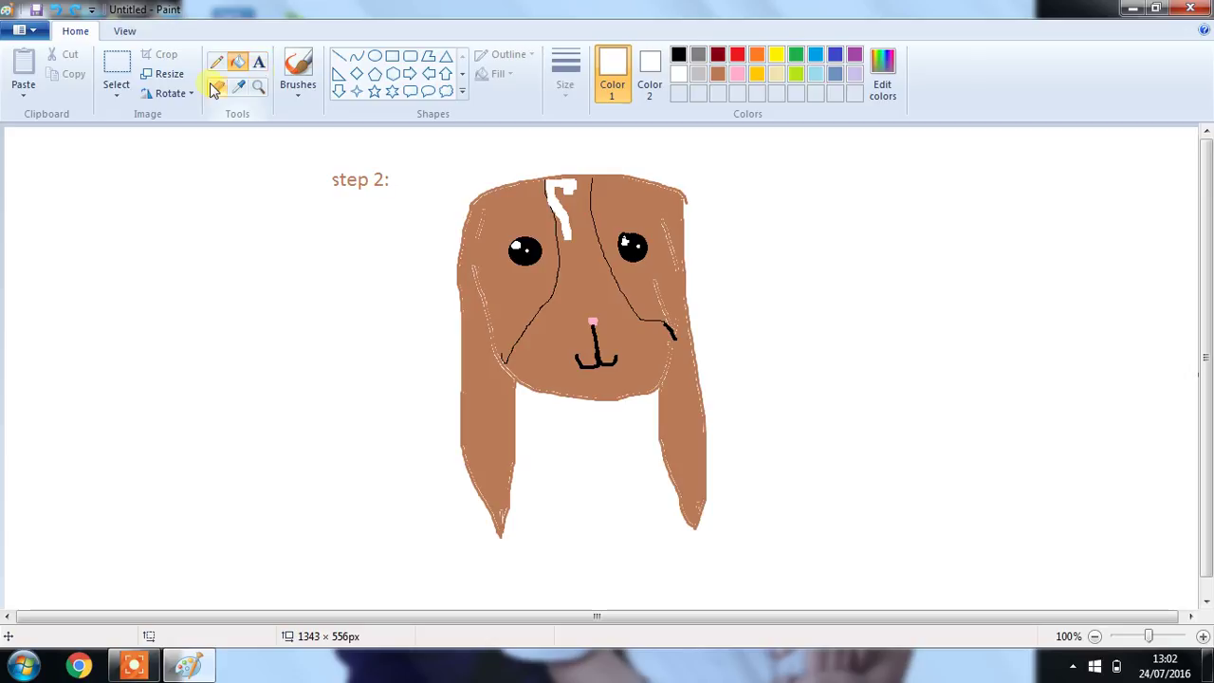
pyautogui.moveTo(561, 193)
pyautogui.mouseDown()
pyautogui.moveTo(542, 191)
pyautogui.moveTo(586, 184)
pyautogui.moveTo(575, 184)
pyautogui.moveTo(586, 207)
pyautogui.mouseUp()
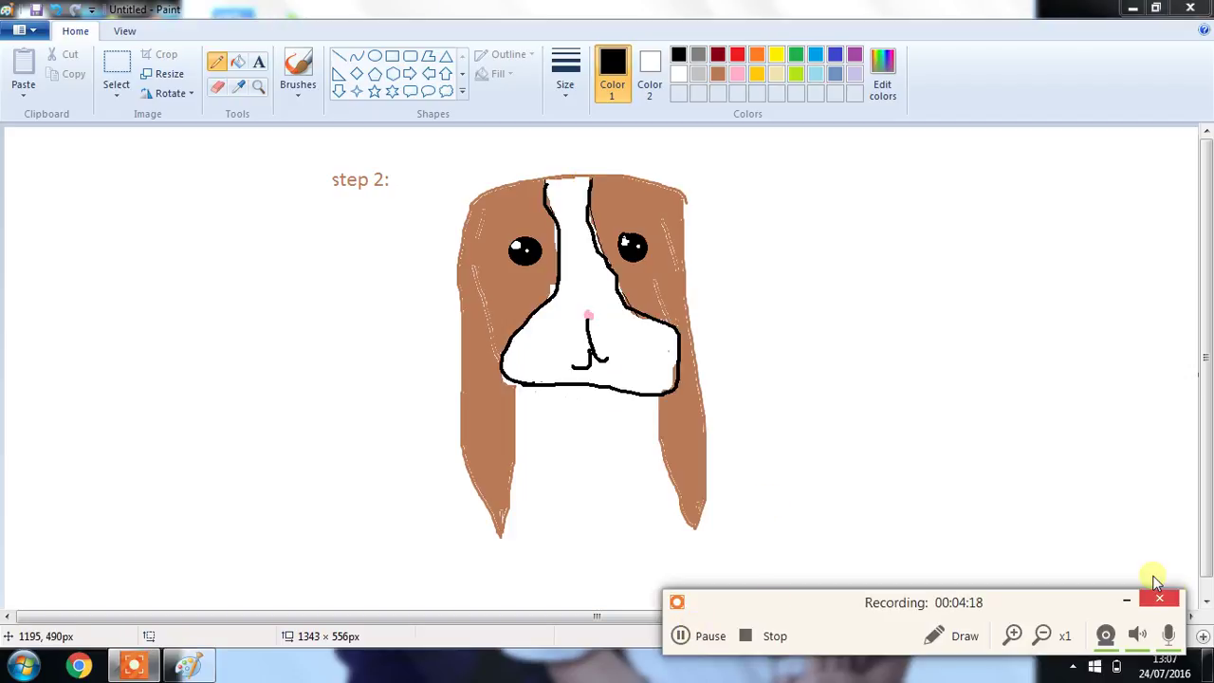
# Step: Erase the "step 2:" label beside the bunny's head
pyautogui.click(1127, 600)
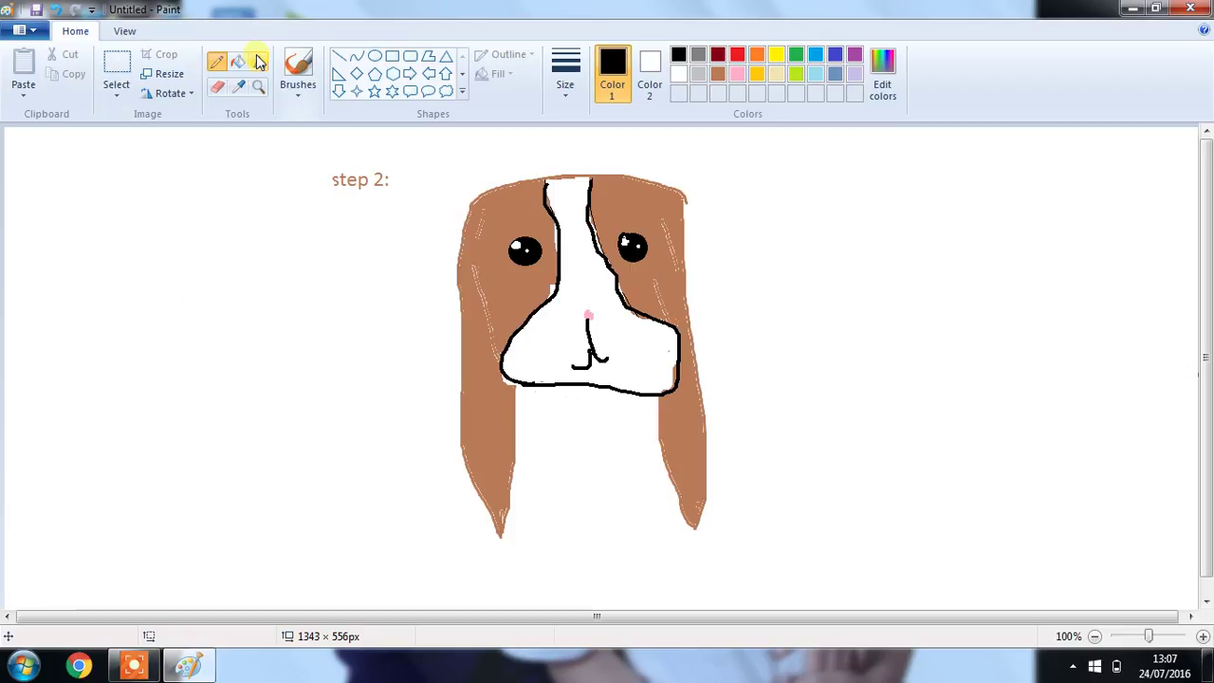
pyautogui.click(216, 86)
pyautogui.moveTo(336, 180)
pyautogui.mouseDown()
pyautogui.moveTo(361, 159)
pyautogui.moveTo(380, 181)
pyautogui.moveTo(344, 168)
pyautogui.moveTo(338, 184)
pyautogui.mouseUp()
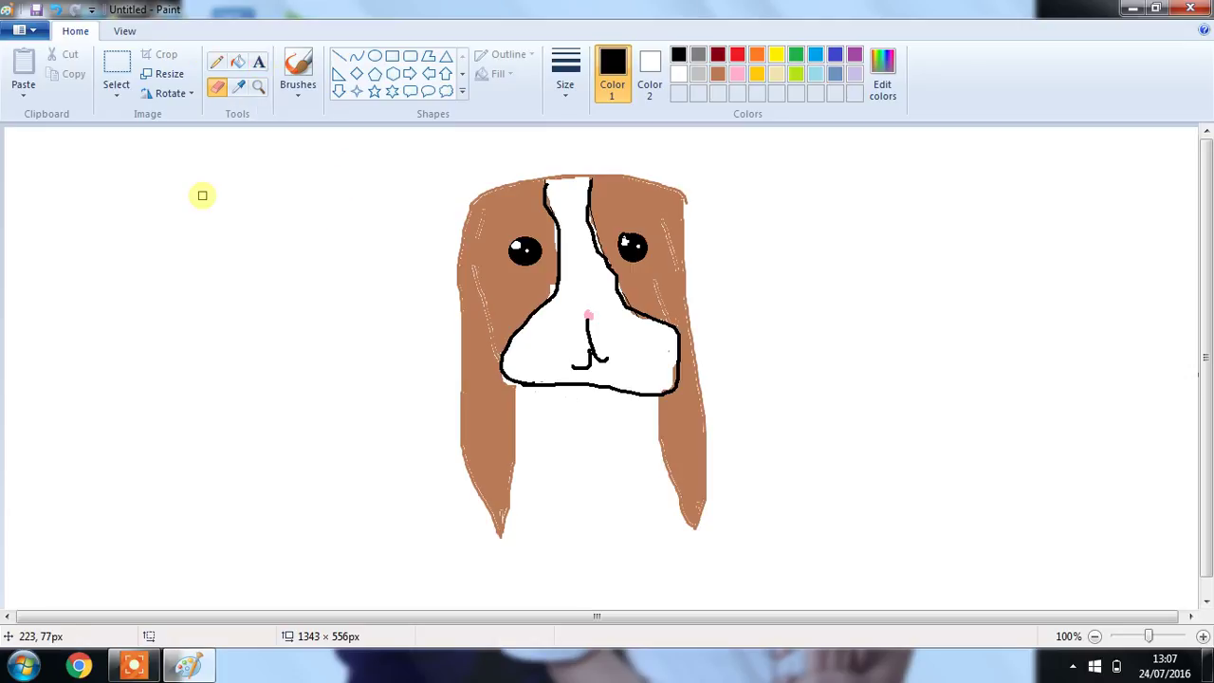
# Step: Add a black text caption at the bunny's upper left reading "and there u r with a bunny maybe you could put in a back ground?"
pyautogui.click(260, 62)
pyautogui.click(214, 166)
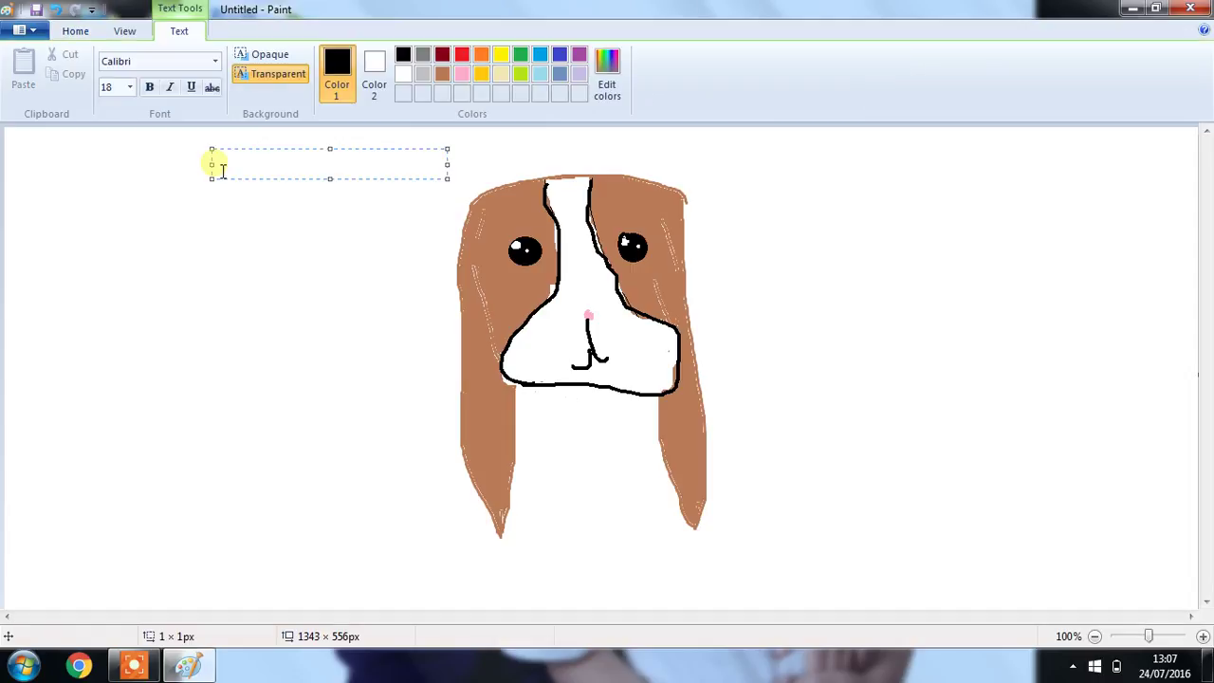
pyautogui.write('and there u r')
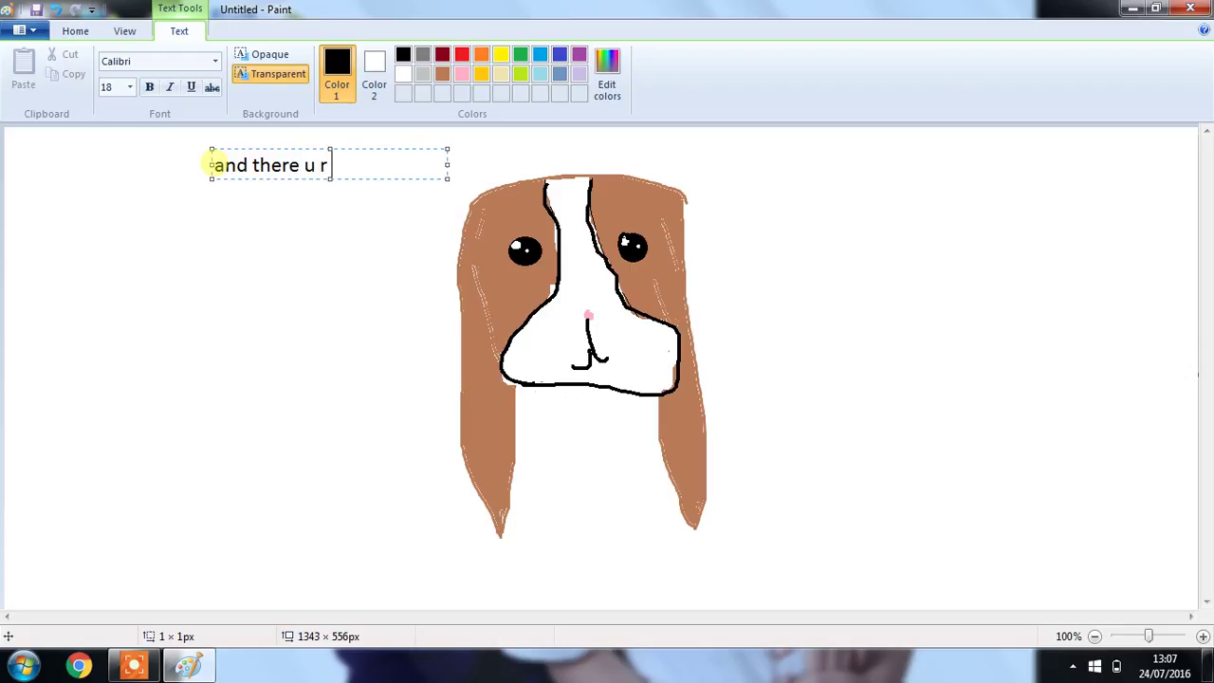
pyautogui.write(' with a bunny maybe ')
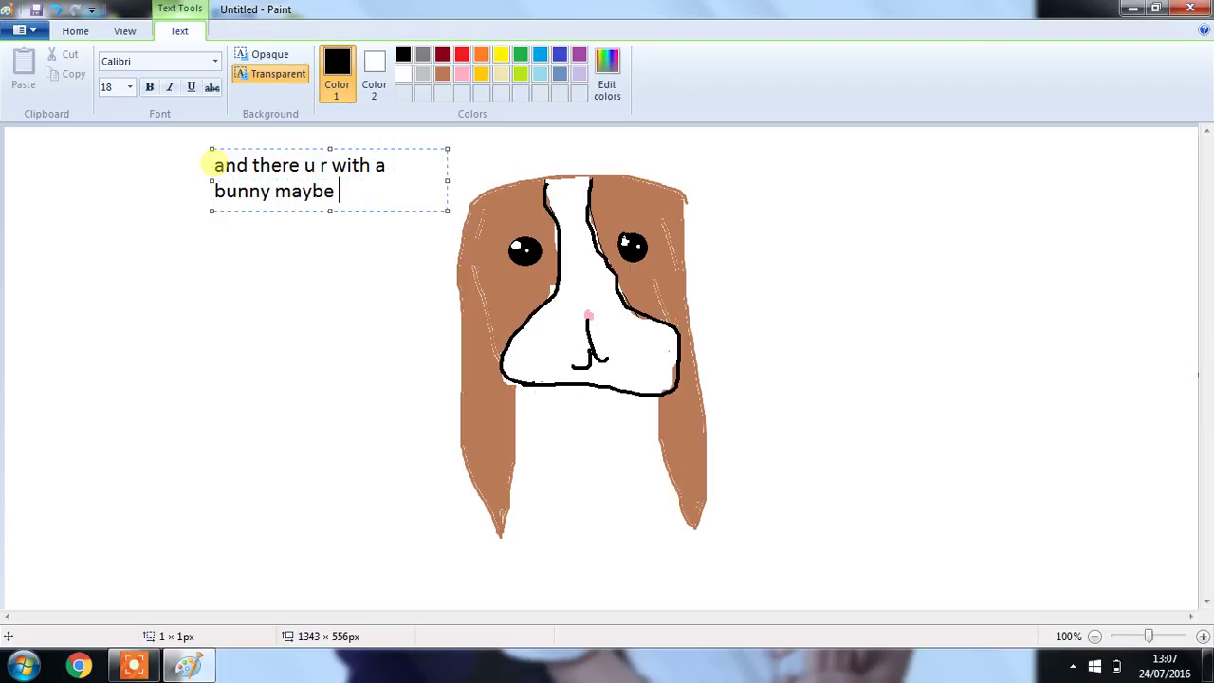
pyautogui.write('yuo')
pyautogui.press('BackSpace')
pyautogui.press('BackSpace')
pyautogui.write('ou could')
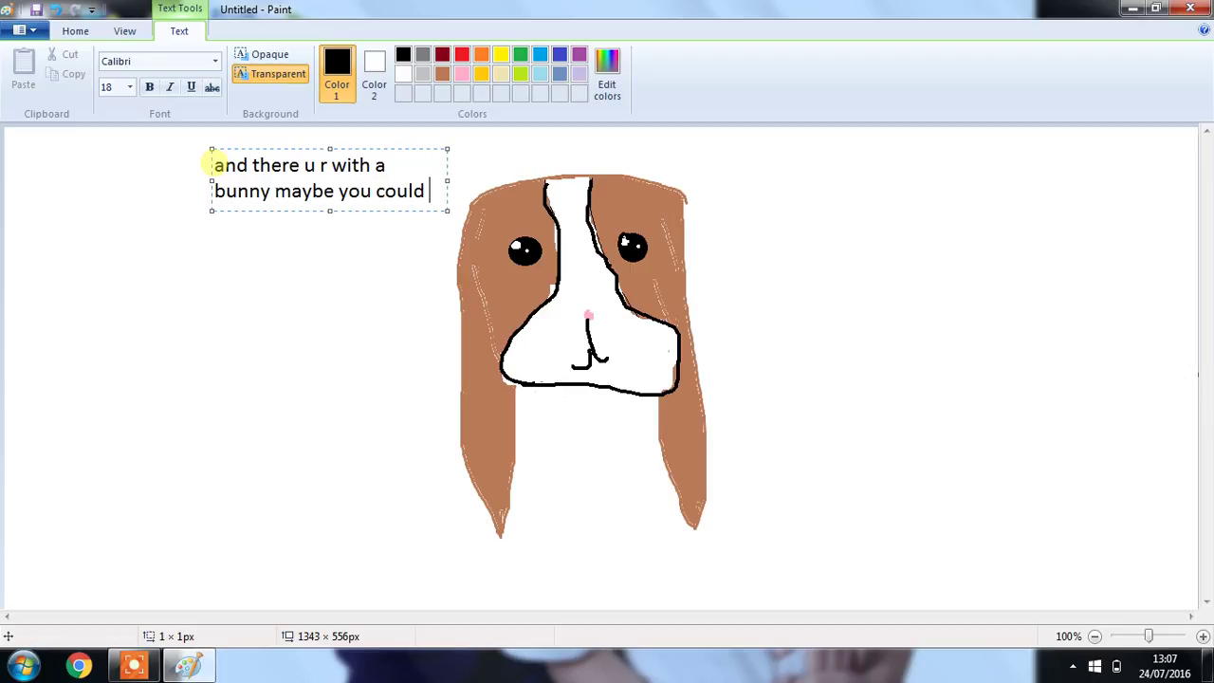
pyautogui.write(' put i')
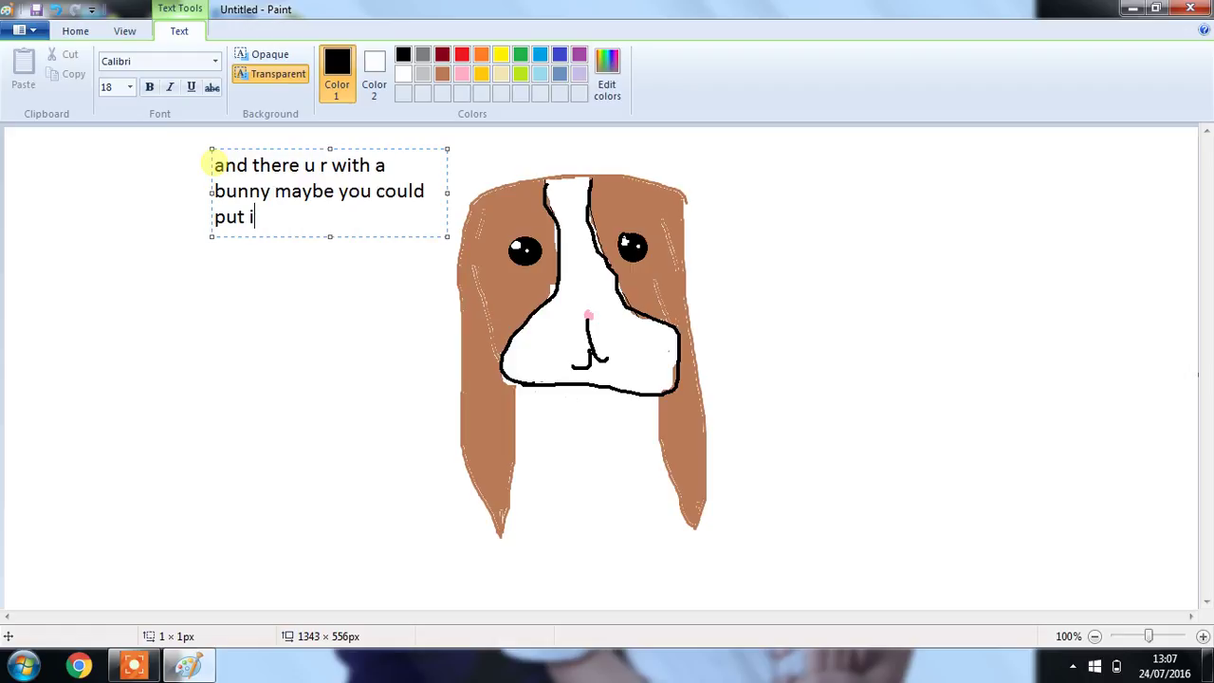
pyautogui.write('n a back gr')
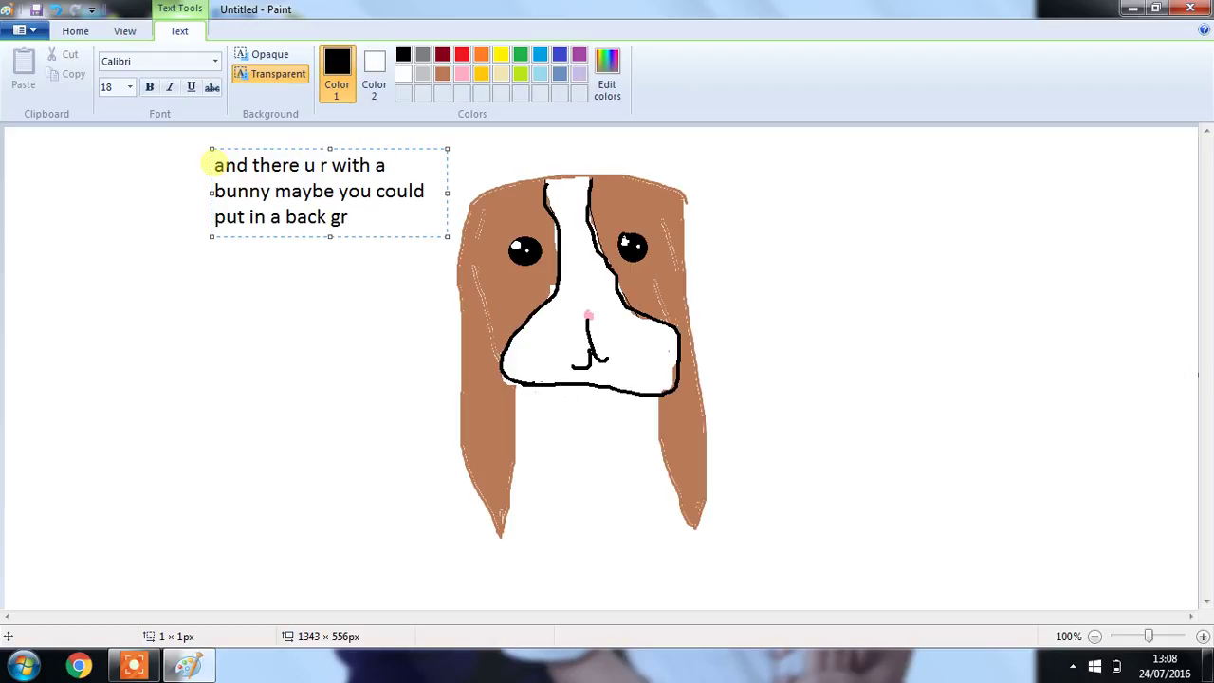
pyautogui.write('ound?')
# Step: Delete all the caption wording, leaving the text box empty
pyautogui.press('BackSpace')
pyautogui.press('BackSpace')
pyautogui.press('BackSpace')
pyautogui.press('BackSpace')
pyautogui.press('BackSpace')
pyautogui.press('BackSpace')
pyautogui.press('BackSpace')
pyautogui.press('BackSpace')
pyautogui.press('BackSpace')
pyautogui.press('BackSpace')
pyautogui.press('BackSpace')
pyautogui.press('BackSpace')
pyautogui.press('BackSpace')
pyautogui.press('BackSpace')
pyautogui.press('BackSpace')
pyautogui.press('BackSpace')
pyautogui.press('BackSpace')
pyautogui.press('BackSpace')
pyautogui.press('BackSpace')
pyautogui.press('BackSpace')
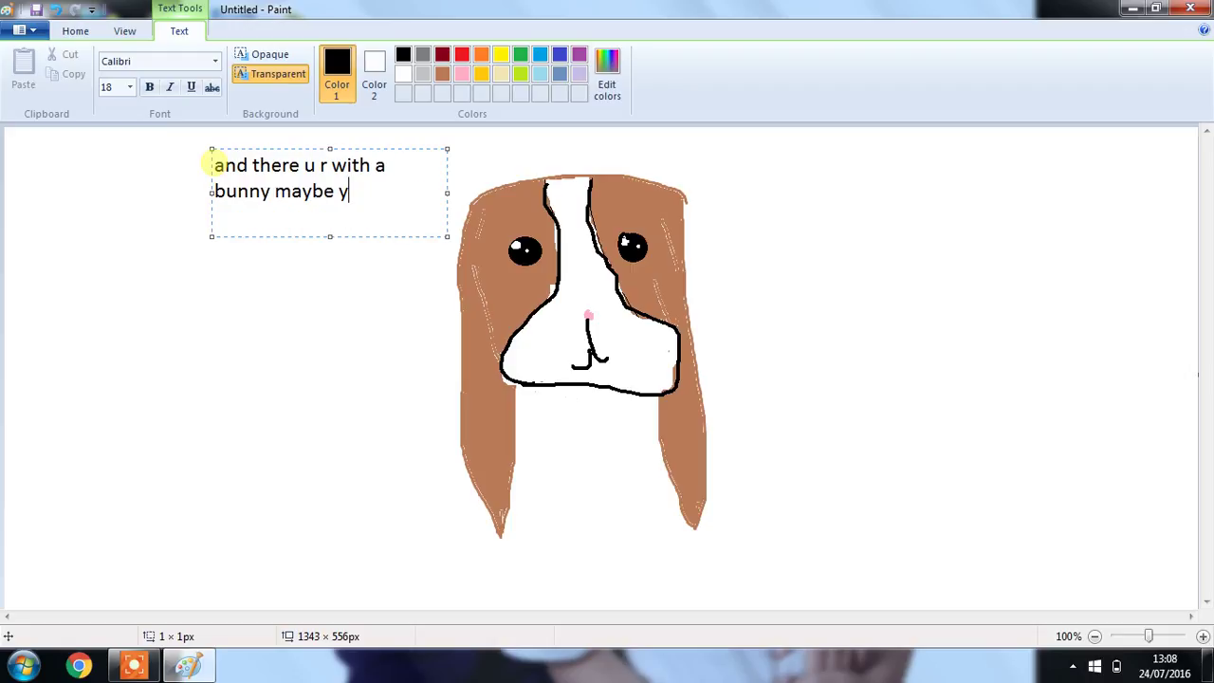
pyautogui.press('BackSpace')
pyautogui.press('BackSpace')
pyautogui.press('BackSpace')
pyautogui.press('BackSpace')
pyautogui.press('BackSpace')
pyautogui.press('BackSpace')
pyautogui.press('BackSpace')
pyautogui.press('BackSpace')
pyautogui.press('BackSpace')
pyautogui.press('BackSpace')
pyautogui.press('BackSpace')
pyautogui.press('BackSpace')
pyautogui.press('BackSpace')
pyautogui.press('BackSpace')
pyautogui.press('BackSpace')
pyautogui.press('BackSpace')
pyautogui.press('BackSpace')
pyautogui.press('BackSpace')
pyautogui.press('BackSpace')
pyautogui.press('BackSpace')
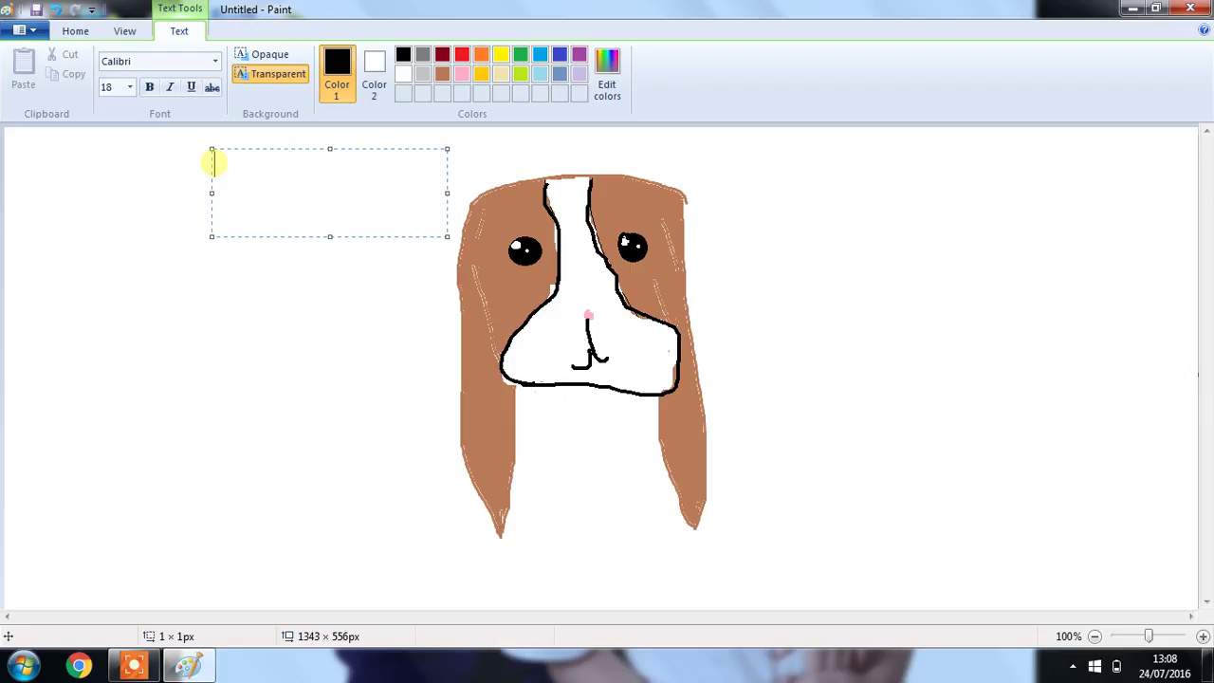
pyautogui.write('ill try')
pyautogui.press('BackSpace')
pyautogui.press('BackSpace')
pyautogui.press('BackSpace')
pyautogui.press('BackSpace')
pyautogui.press('BackSpace')
pyautogui.press('BackSpace')
pyautogui.press('BackSpace')
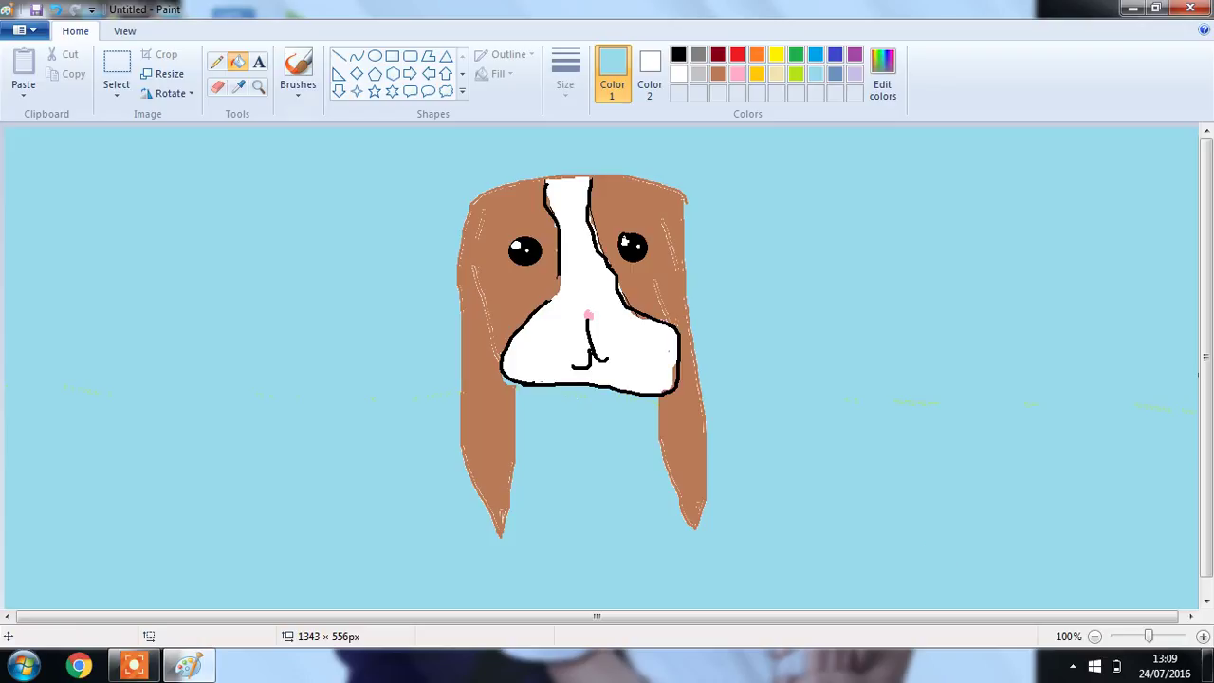
pyautogui.click(258, 65)
pyautogui.click(150, 218)
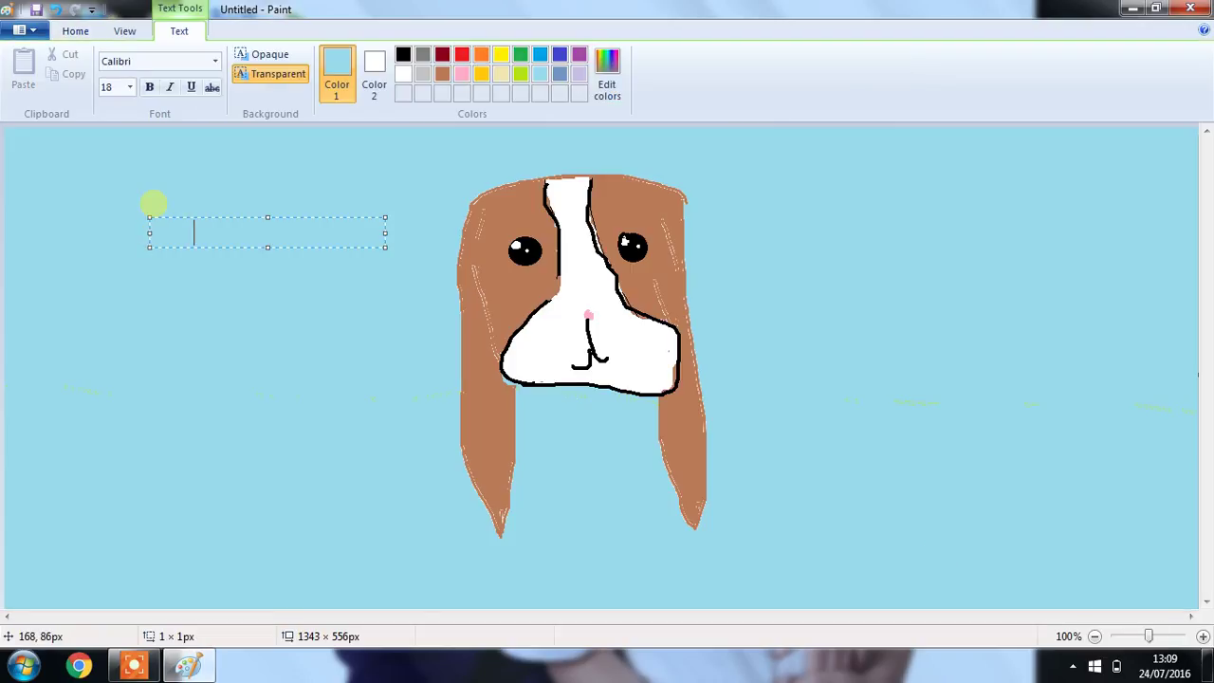
pyautogui.press('BackSpace')
pyautogui.press('BackSpace')
pyautogui.press('BackSpace')
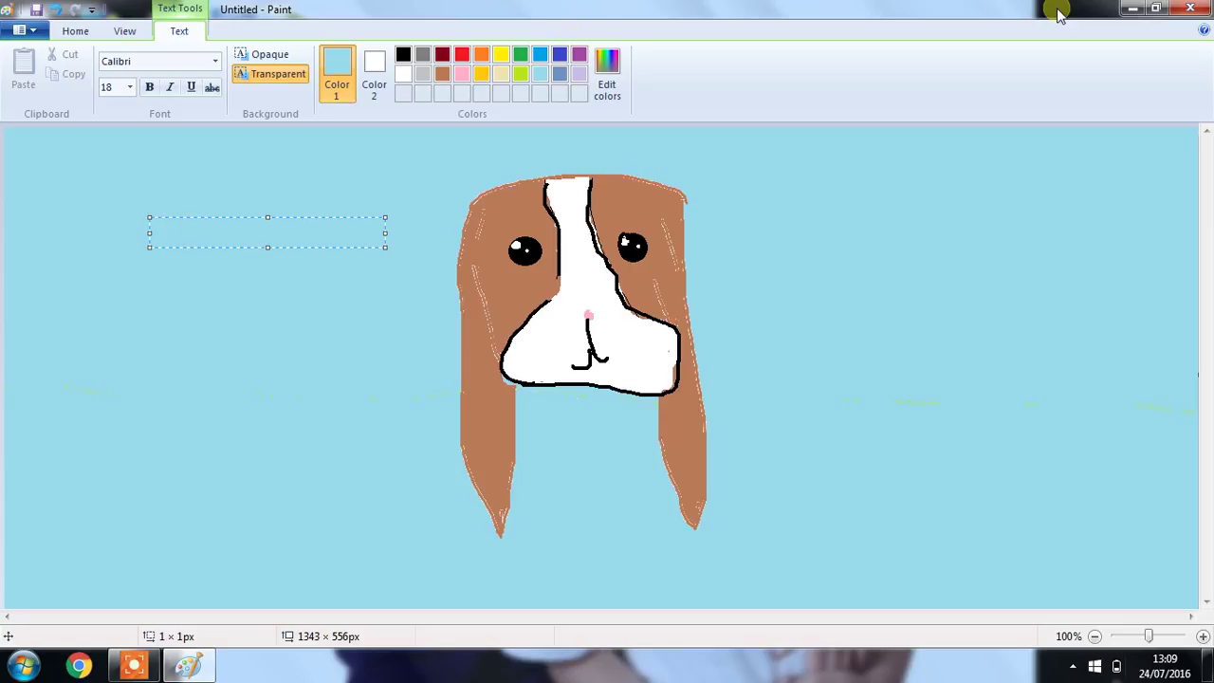
# Step: Set the text colour to white for the caption on the light blue background
pyautogui.click(560, 55)
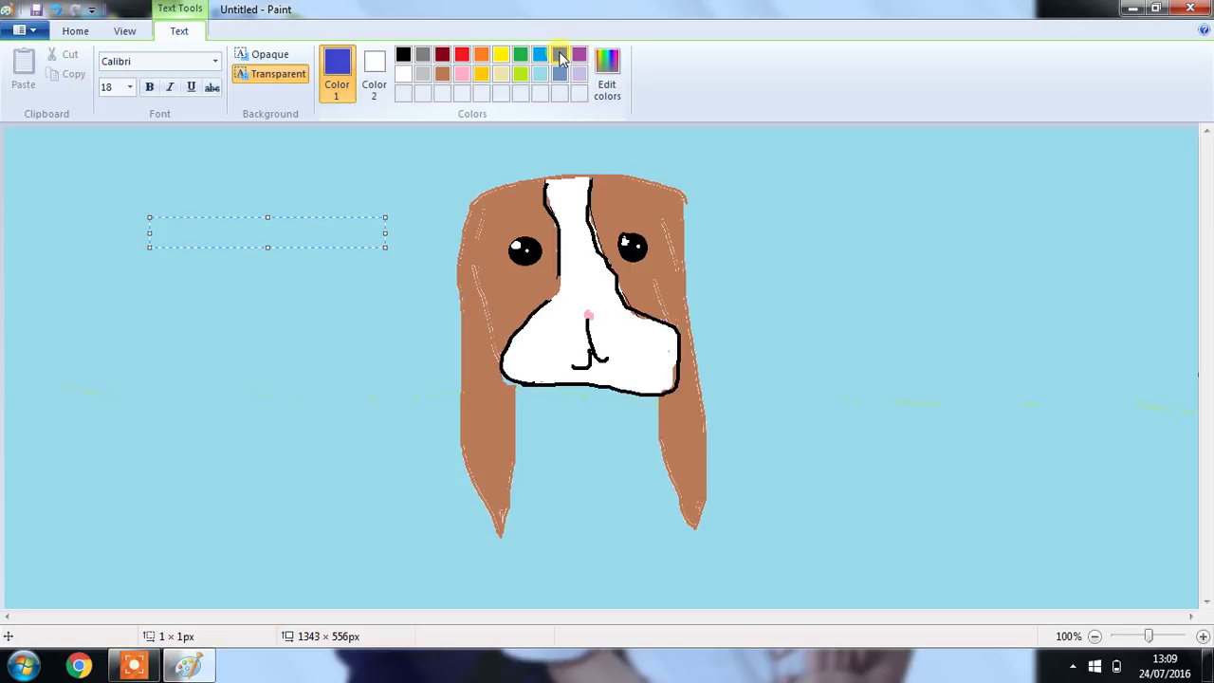
pyautogui.click(157, 237)
pyautogui.click(404, 75)
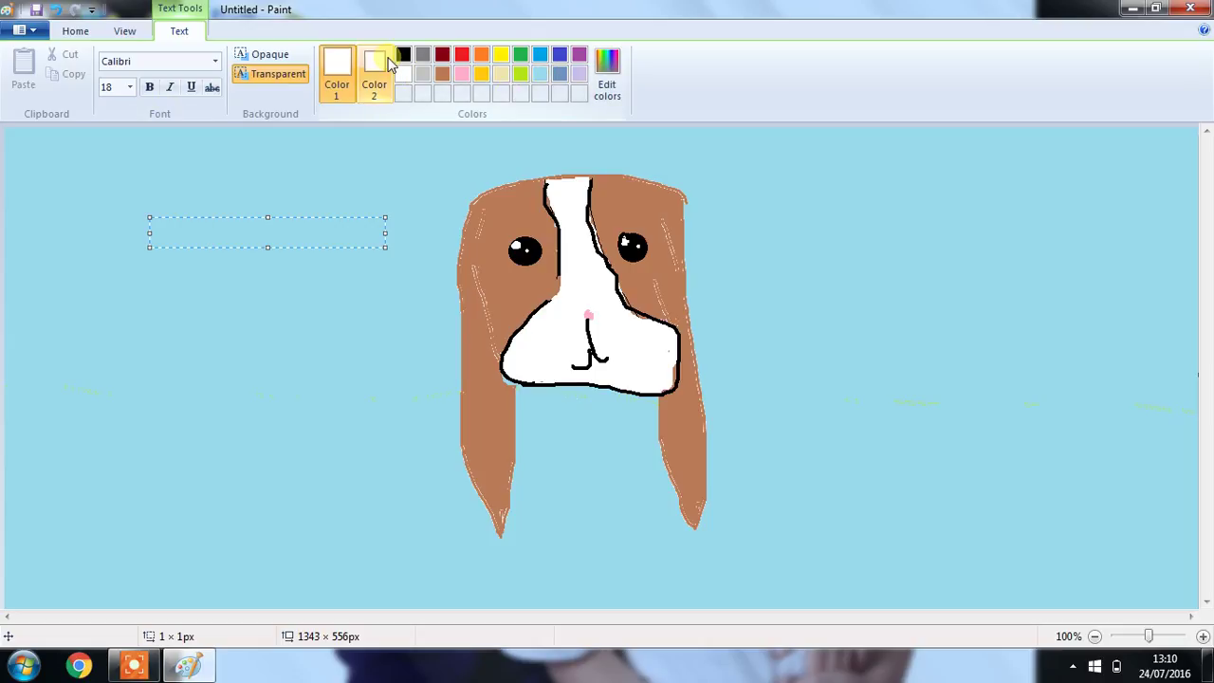
# Step: Remove the trial text from the text box and set Color 2 to turquoise blue
pyautogui.click(374, 68)
pyautogui.click(442, 54)
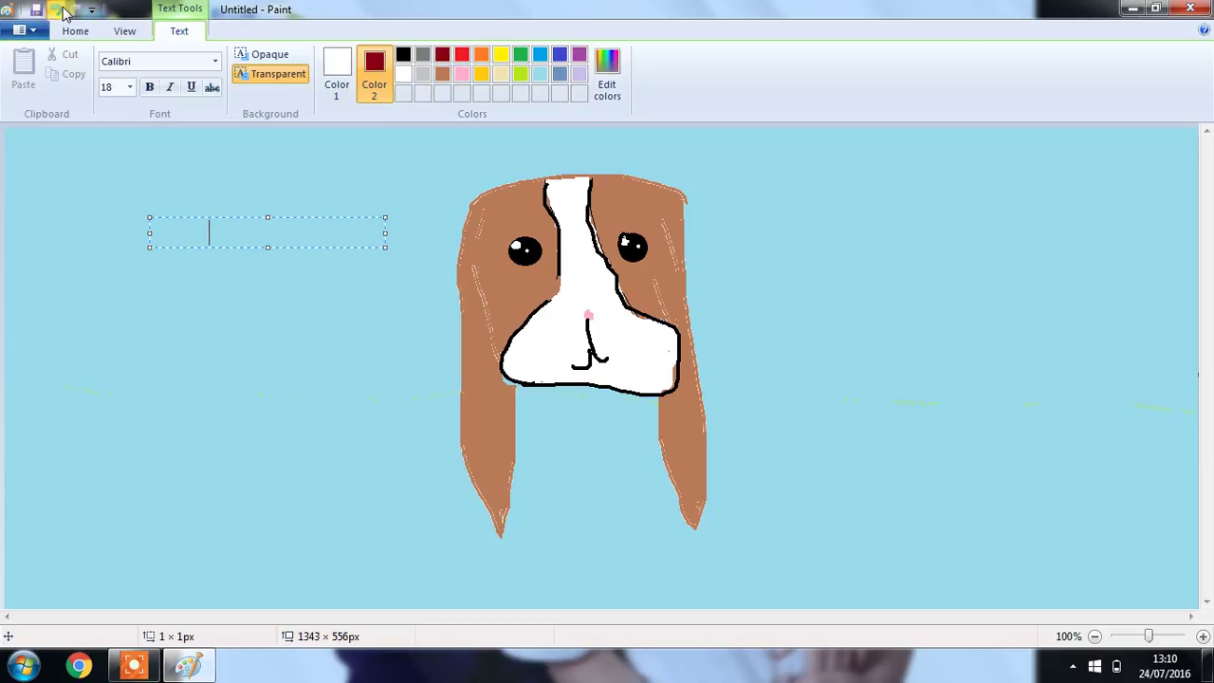
pyautogui.click(63, 11)
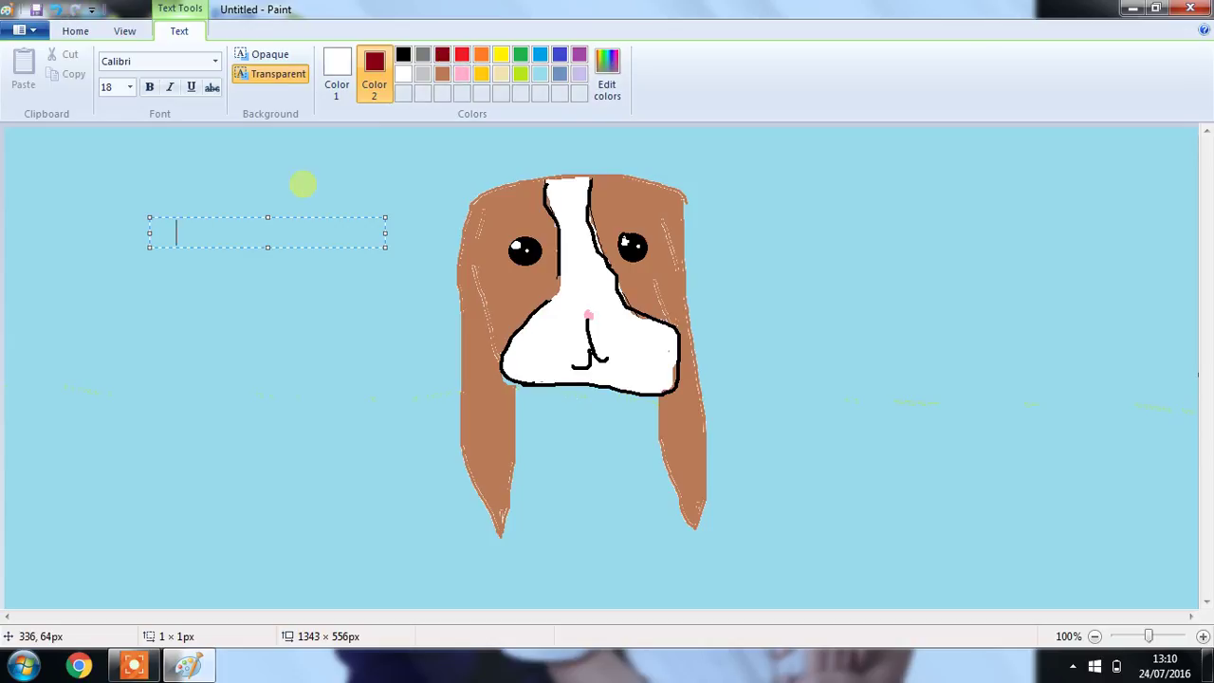
pyautogui.press('BackSpace')
pyautogui.press('BackSpace')
pyautogui.press('BackSpace')
pyautogui.press('BackSpace')
pyautogui.press('BackSpace')
pyautogui.click(540, 54)
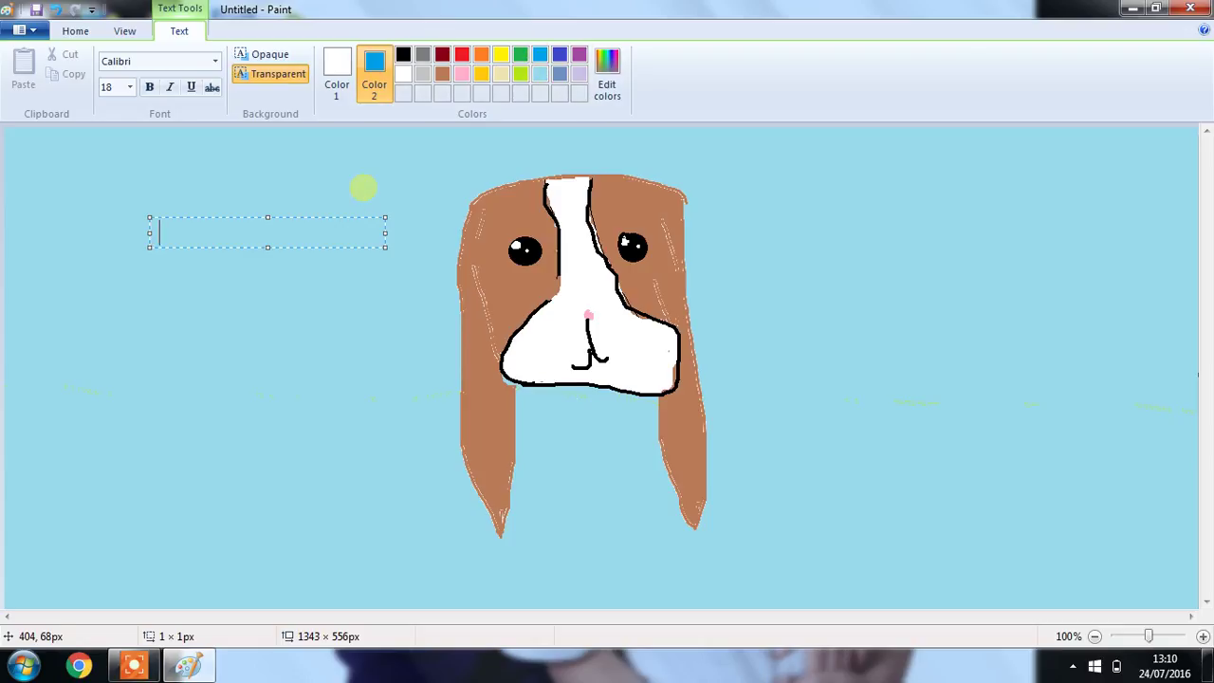
# Step: Clear the rest of the text box and dismiss it without leaving a caption
pyautogui.press('BackSpace')
pyautogui.press('BackSpace')
pyautogui.press('BackSpace')
pyautogui.press('BackSpace')
pyautogui.press('BackSpace')
pyautogui.press('BackSpace')
pyautogui.press('BackSpace')
pyautogui.press('BackSpace')
pyautogui.press('BackSpace')
pyautogui.press('BackSpace')
pyautogui.click(51, 424)
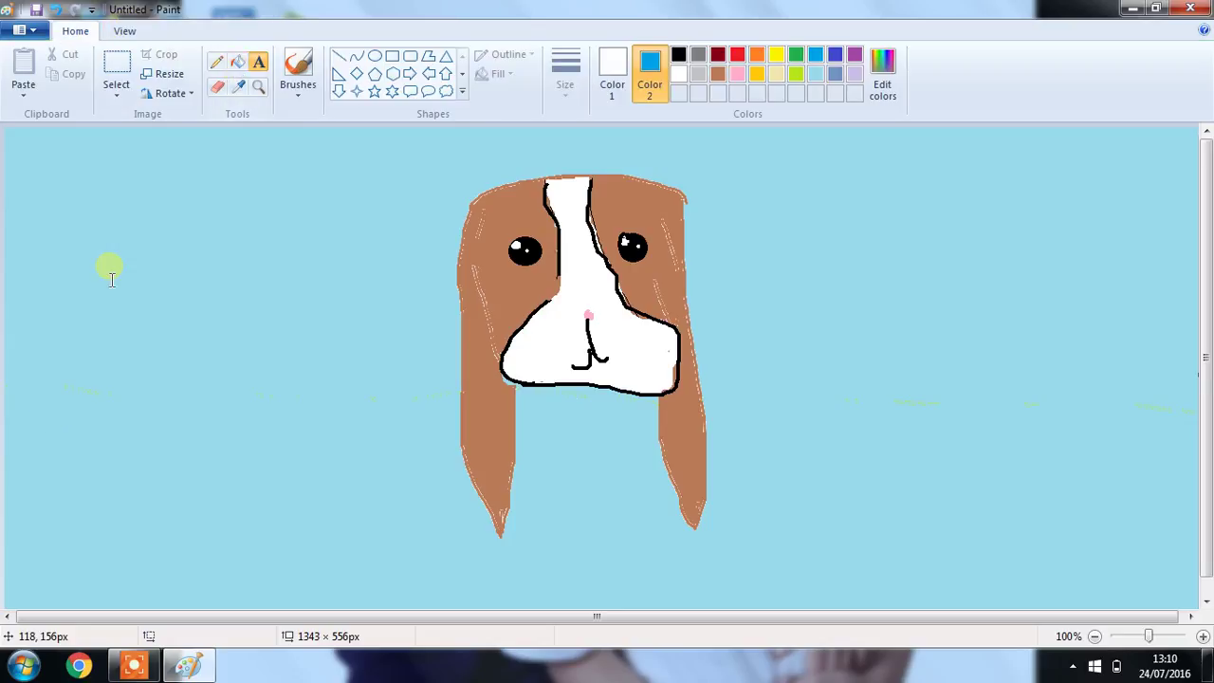
# Step: Add a white text caption on the blue area beside the bunny reading "there u r a bunny with a background"
pyautogui.click(107, 252)
pyautogui.write('the')
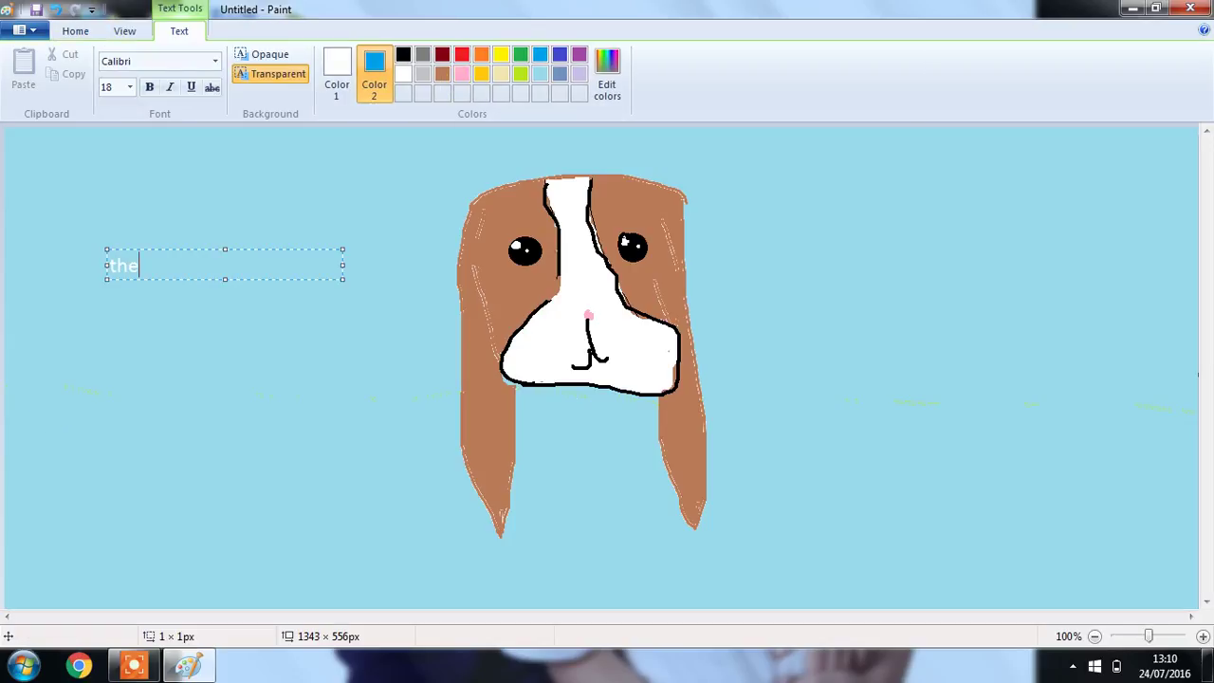
pyautogui.write('re u r a bunny with ')
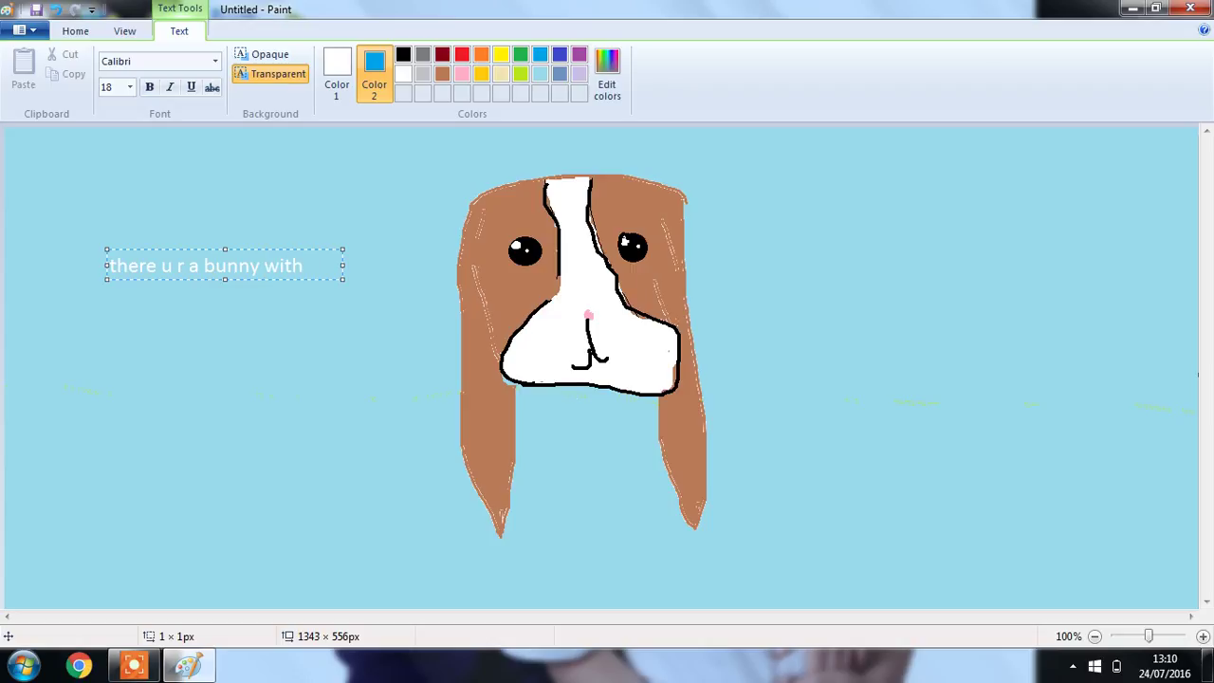
pyautogui.write('a bacj')
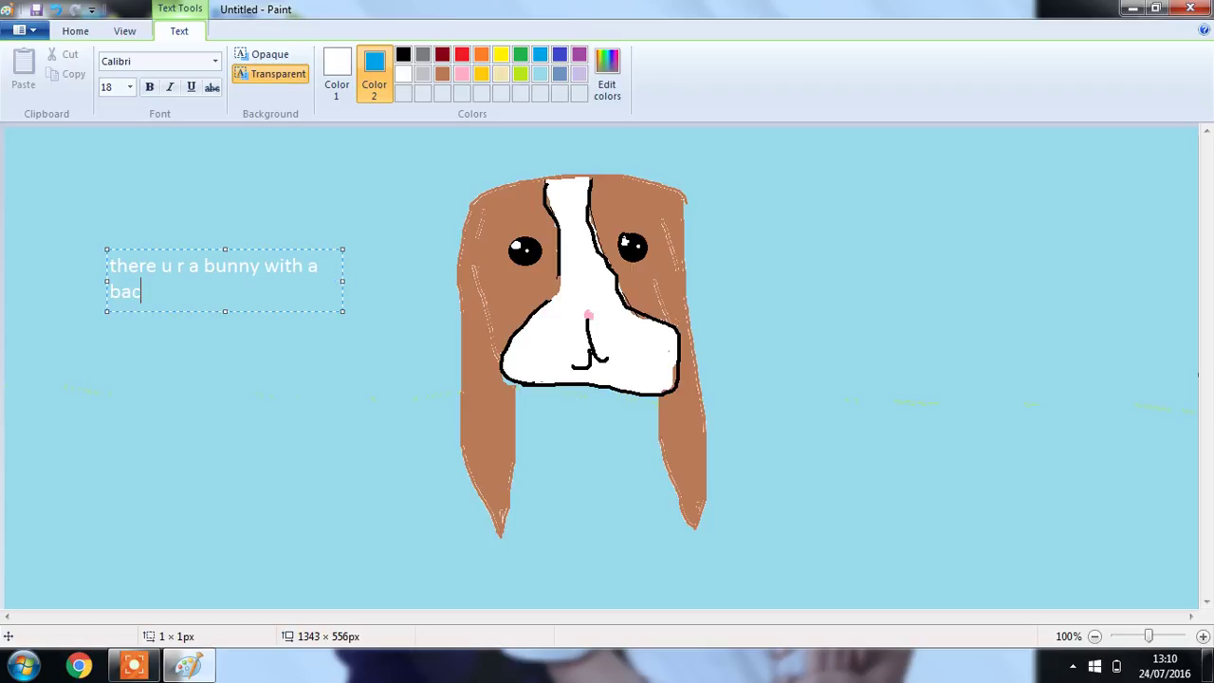
pyautogui.press('BackSpace')
pyautogui.write('lk')
pyautogui.press('BackSpace')
pyautogui.press('BackSpace')
pyautogui.write('kground')
# Step: Replace the white caption's wording with "byeeeeeeeeeeeeeeeeee!!!!"
pyautogui.press('BackSpace')
pyautogui.press('BackSpace')
pyautogui.press('BackSpace')
pyautogui.press('BackSpace')
pyautogui.press('BackSpace')
pyautogui.press('BackSpace')
pyautogui.press('BackSpace')
pyautogui.press('BackSpace')
pyautogui.press('BackSpace')
pyautogui.press('BackSpace')
pyautogui.press('BackSpace')
pyautogui.press('BackSpace')
pyautogui.press('BackSpace')
pyautogui.press('BackSpace')
pyautogui.press('BackSpace')
pyautogui.press('BackSpace')
pyautogui.press('BackSpace')
pyautogui.press('BackSpace')
pyautogui.press('BackSpace')
pyautogui.press('BackSpace')
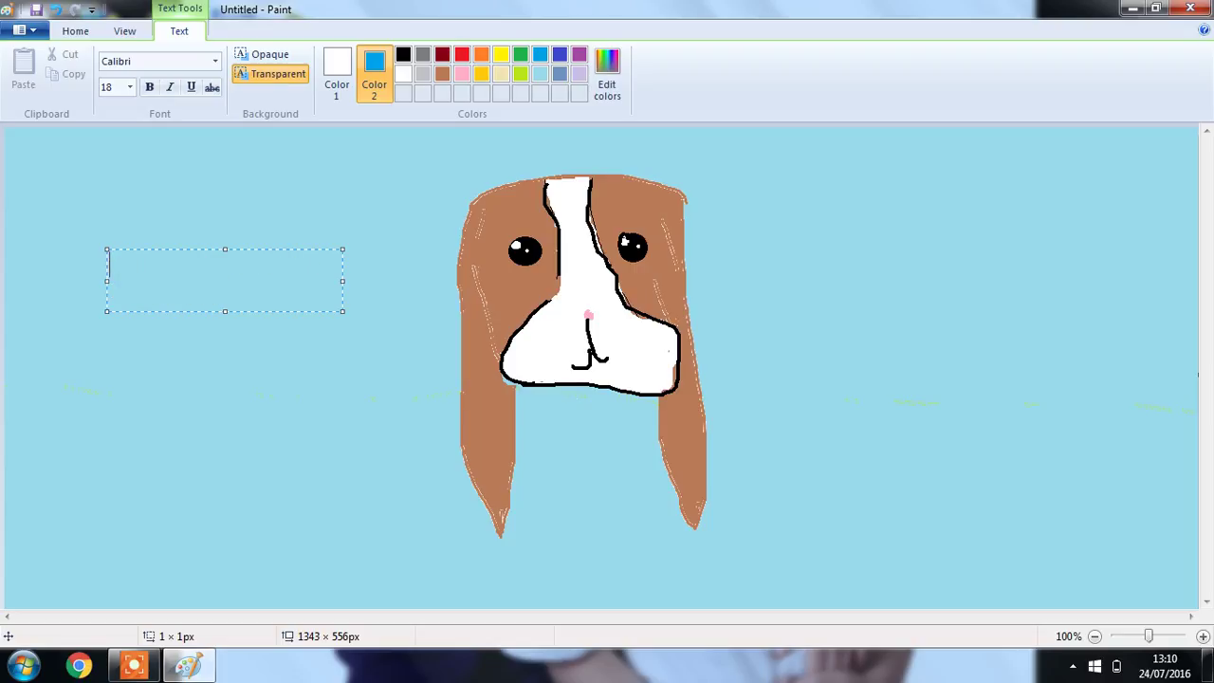
pyautogui.write('byet')
pyautogui.press('BackSpace')
pyautogui.write('eeeeeeeeeeeee')
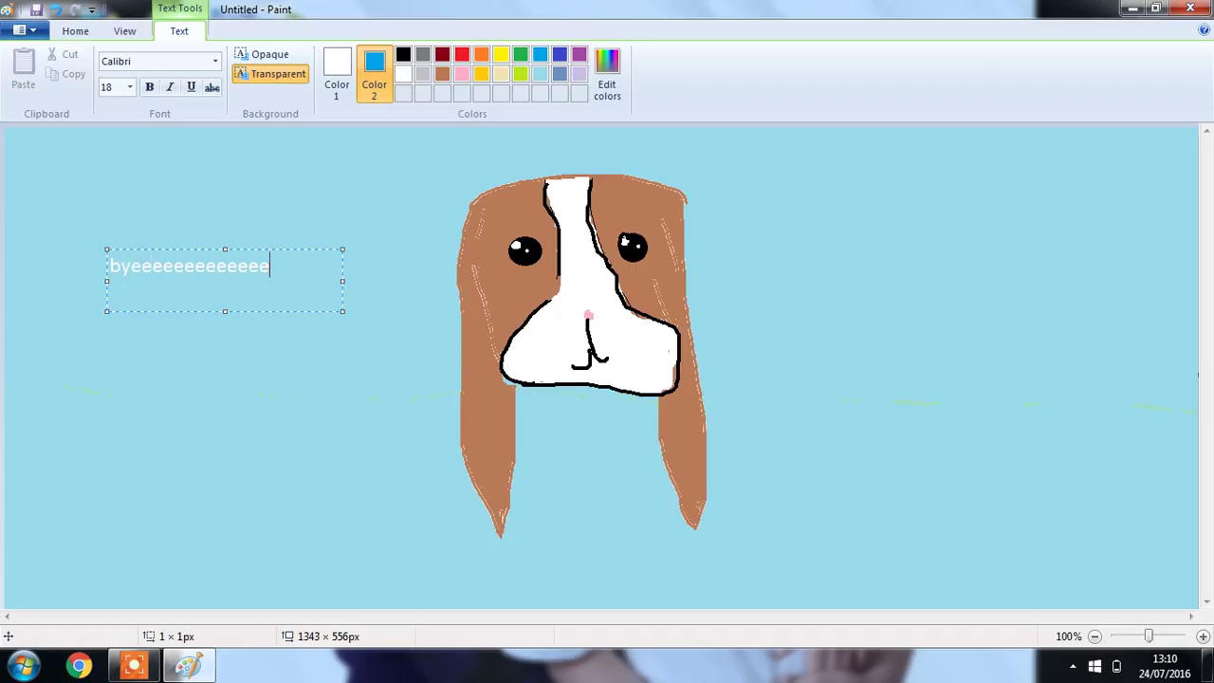
pyautogui.write('eeeee!!!!')
pyautogui.click(133, 667)
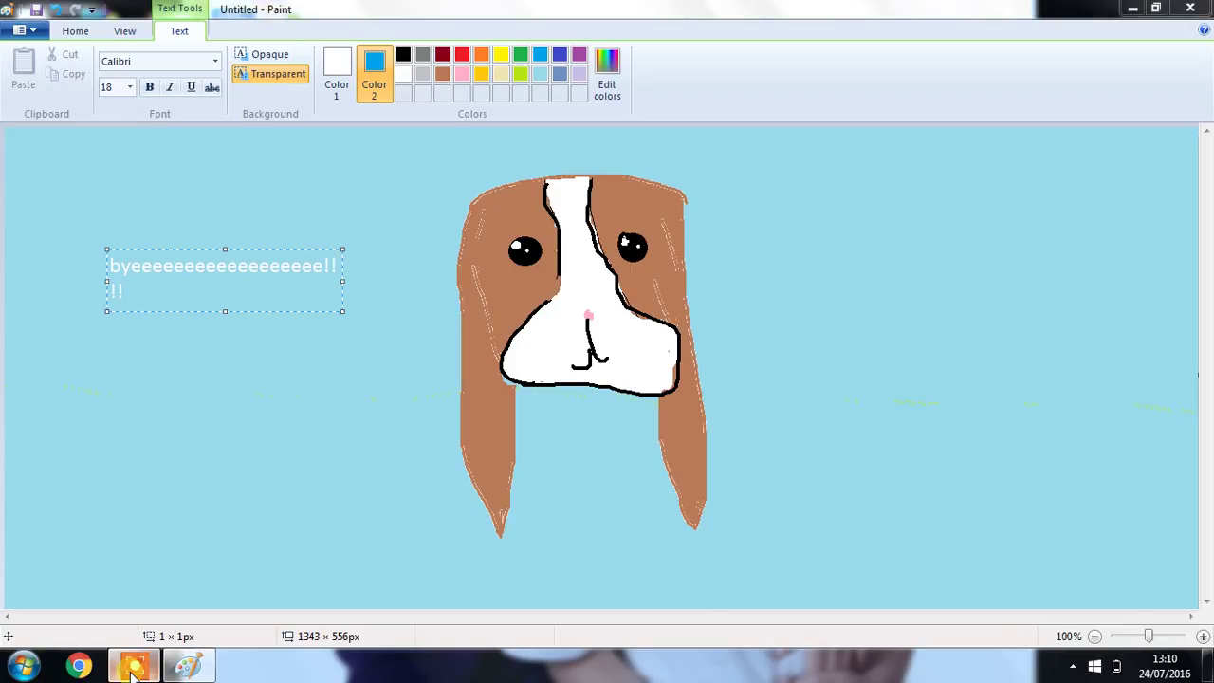